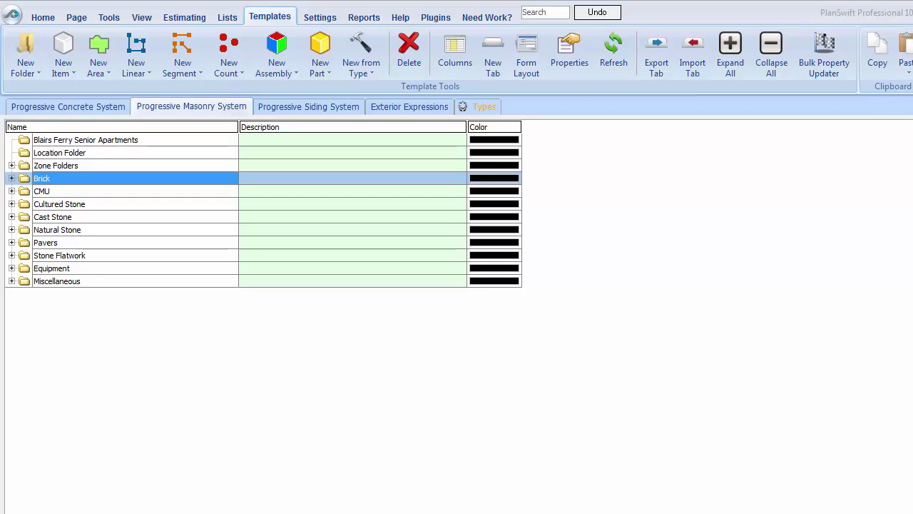
- Expand the Brick folder of the Progressive Masonry System template and select the Brick assembly
left_click(11, 178)
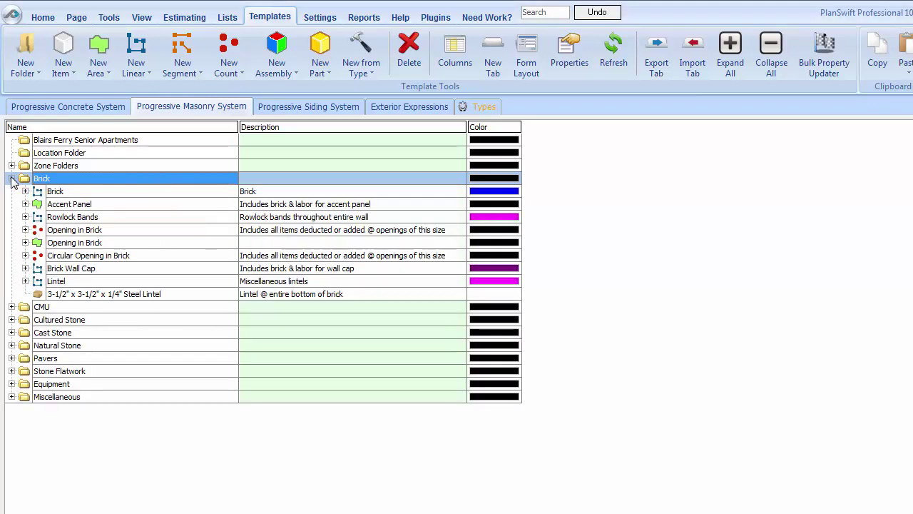
left_click(84, 192)
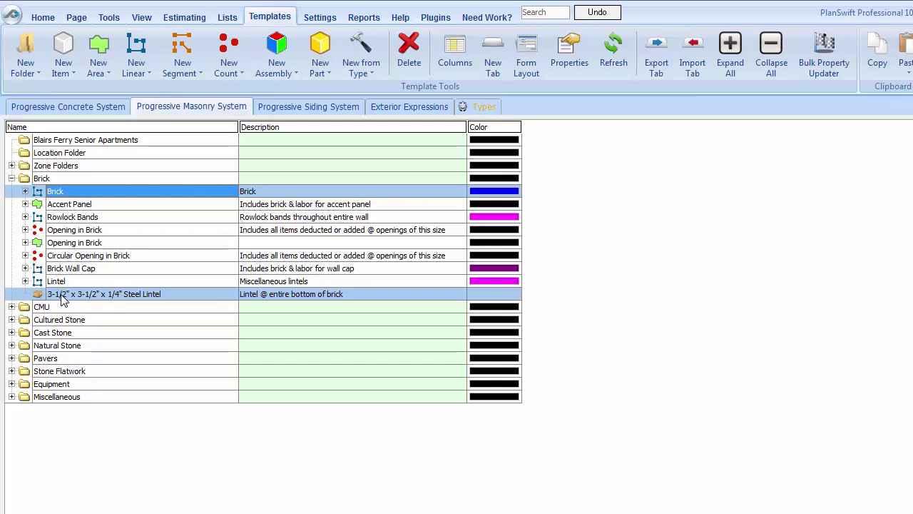
- Select Accent Panel through the steel lintel, inspect the Brick assembly's parts, then collapse the Brick folder
left_click(106, 208)
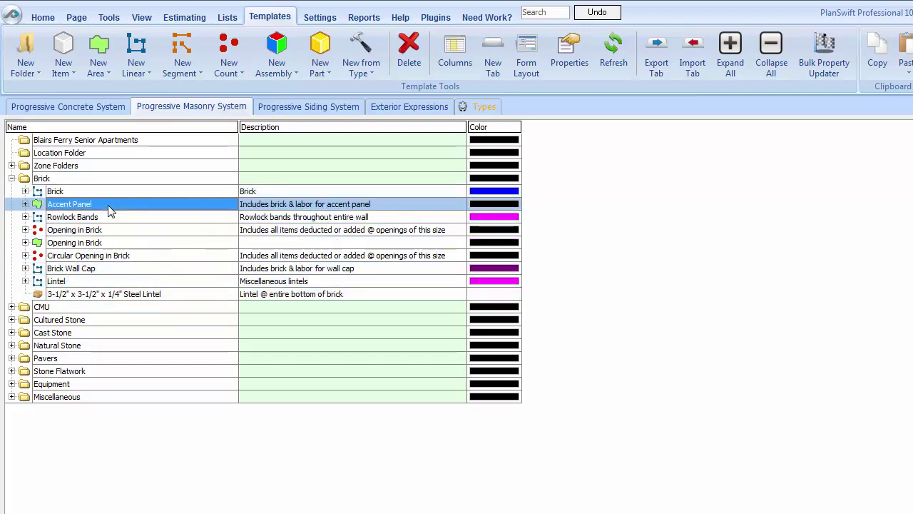
left_click(108, 292, "shift")
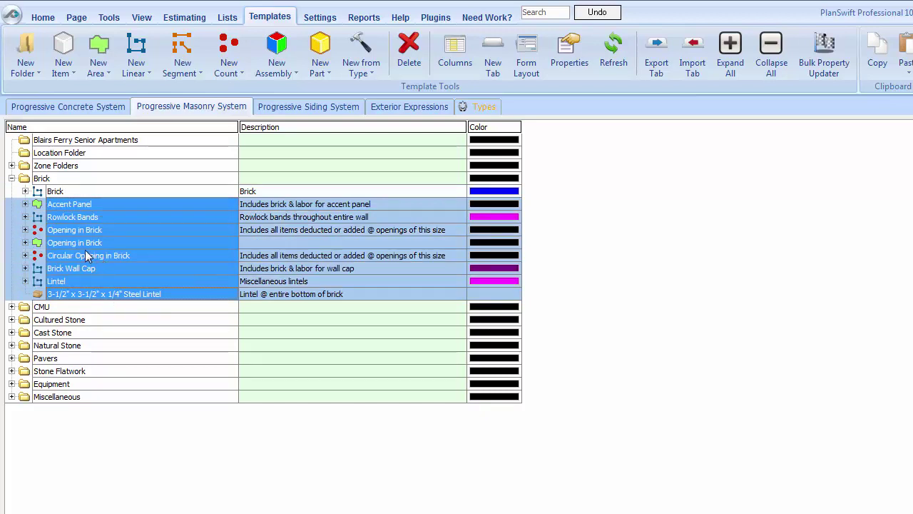
left_click(70, 189)
left_click(25, 192)
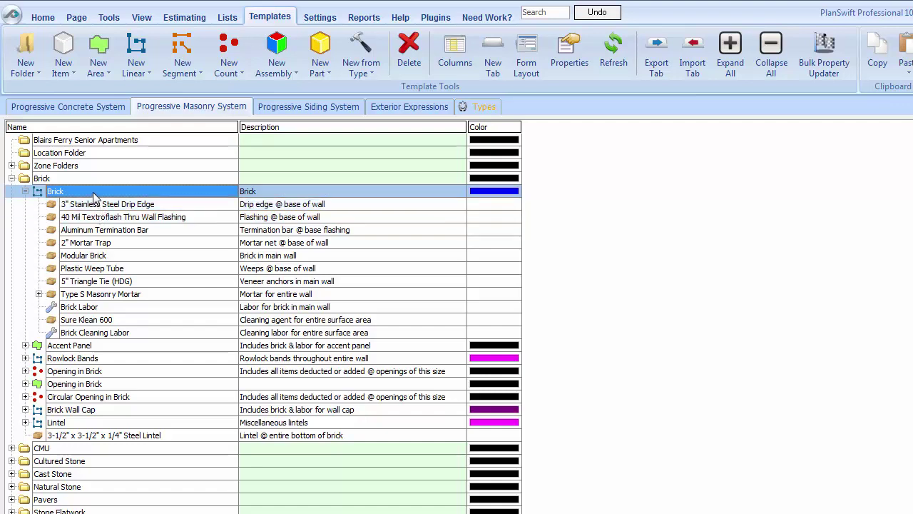
left_click(25, 191)
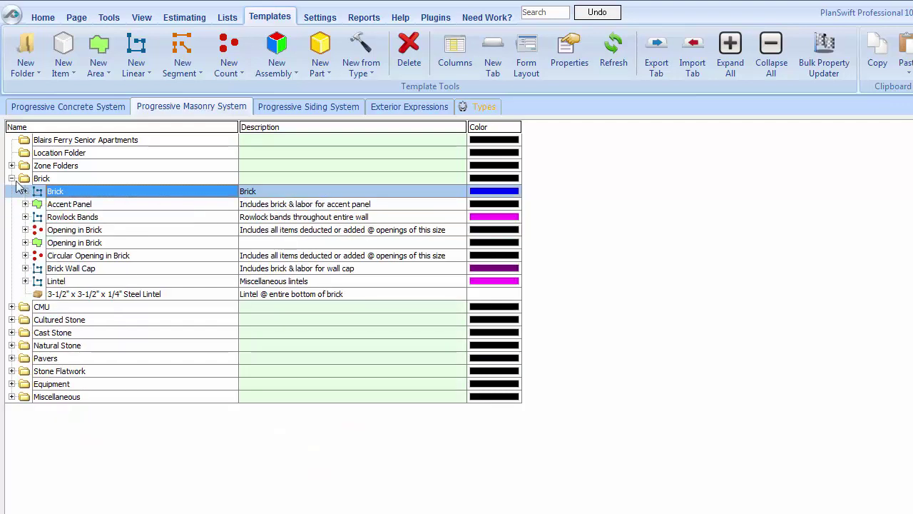
double_click(36, 180)
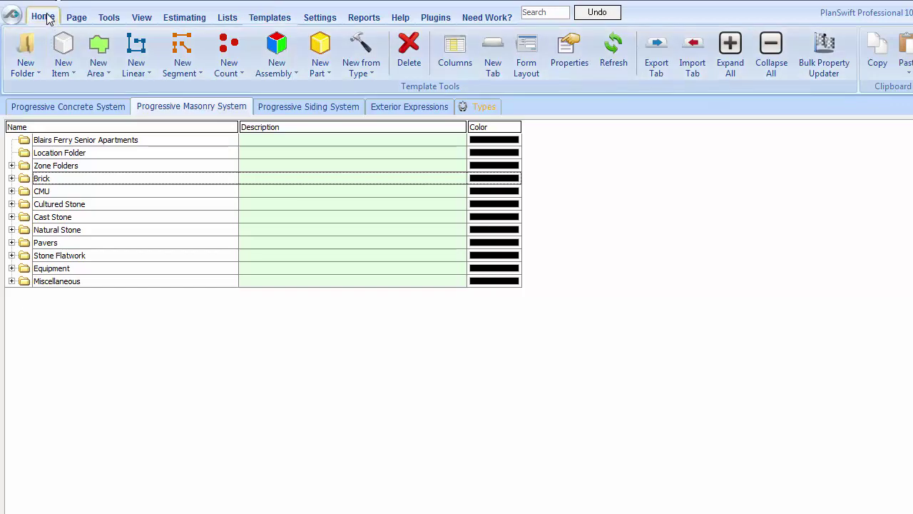
- Open the S101 floor plan in the takeoff workspace and pan to the wall jog
left_click(42, 17)
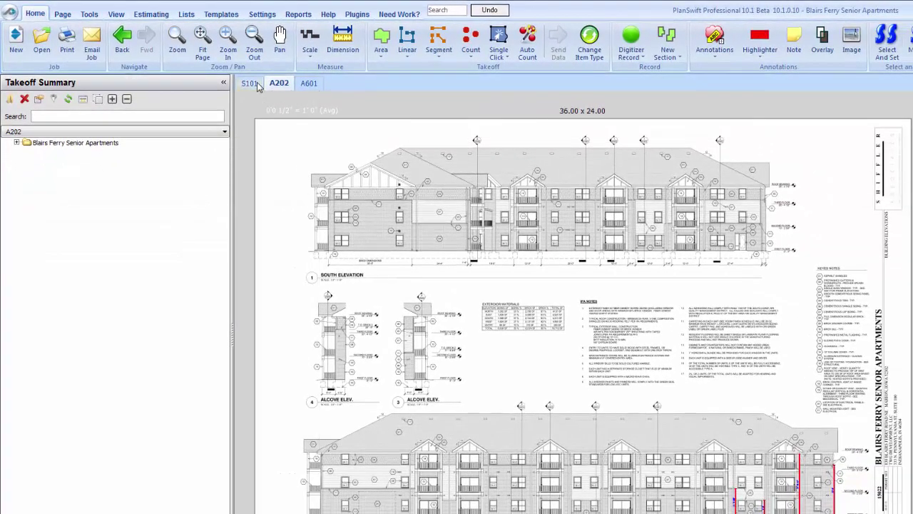
left_click(277, 92)
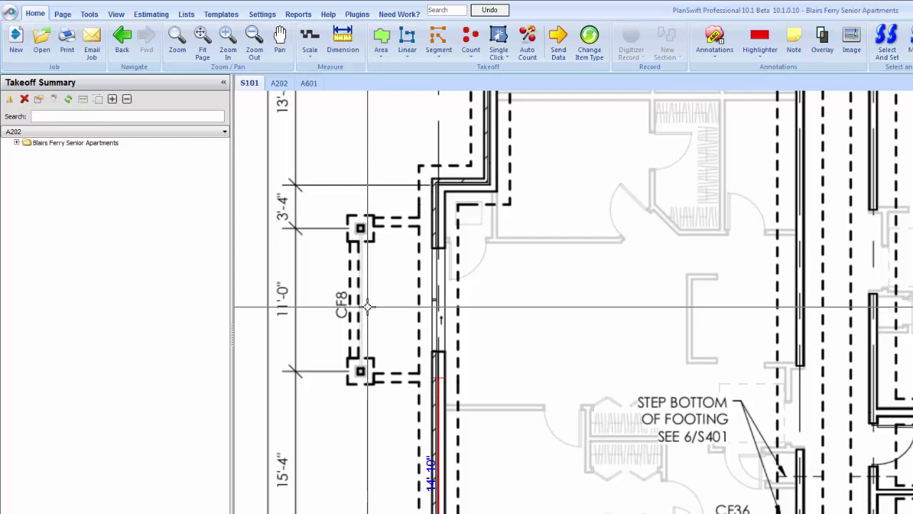
left_click_drag(437, 279, 485, 430)
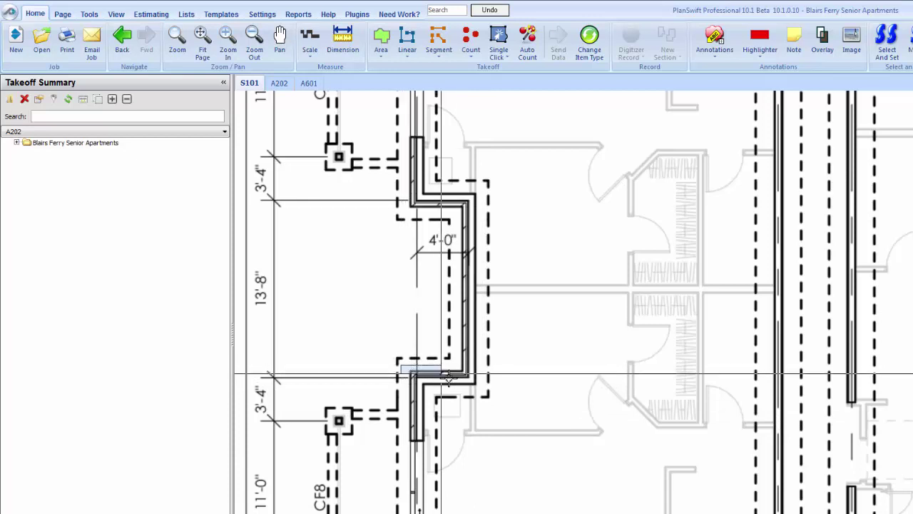
left_click_drag(401, 365, 483, 390)
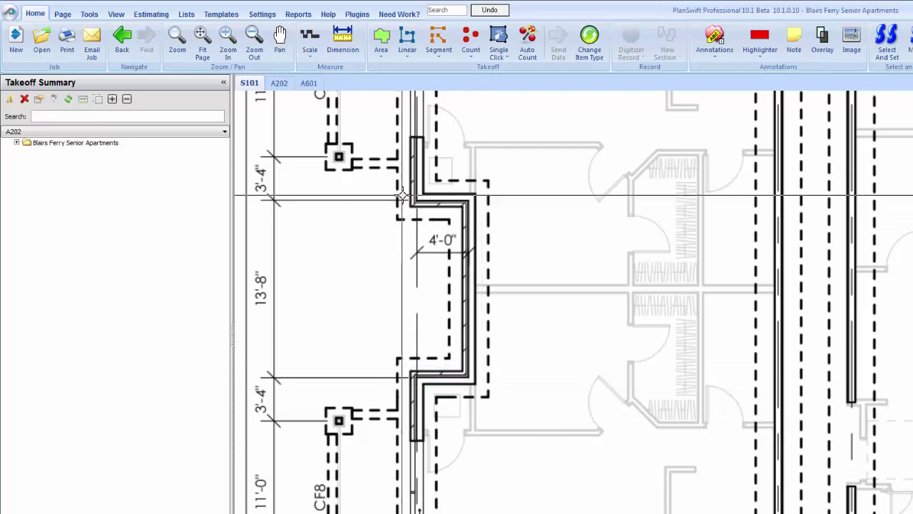
left_click_drag(401, 196, 474, 214)
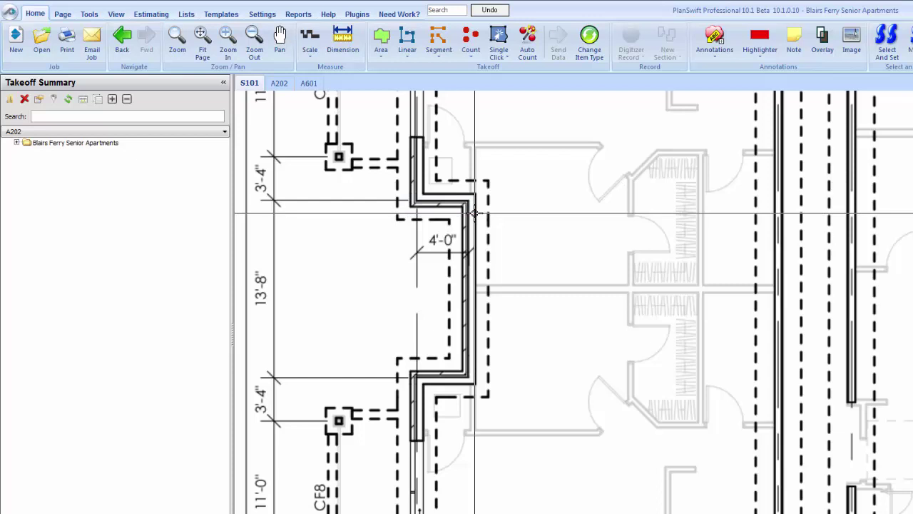
- Switch to the A202 elevation and zoom in on the 27'-0 1/2" brick wall height
left_click(279, 83)
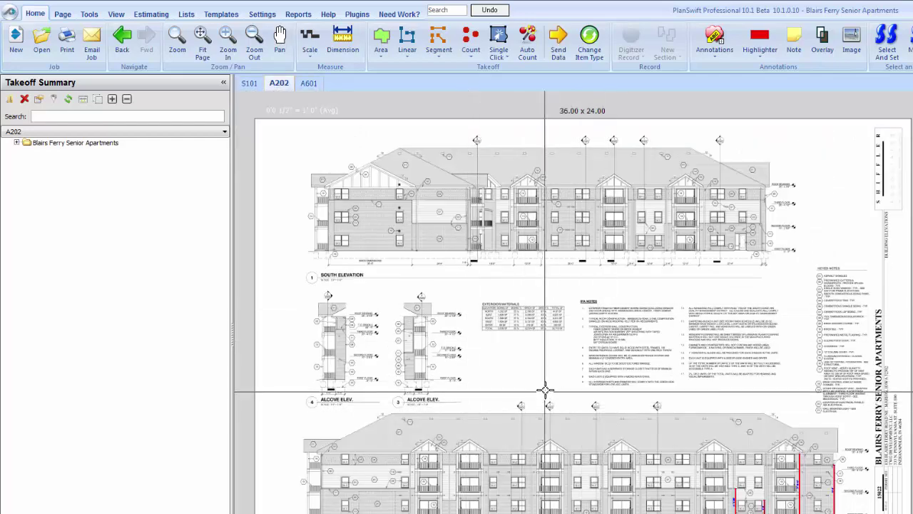
left_click_drag(546, 388, 535, 303)
scroll(793, 437, "up", 4)
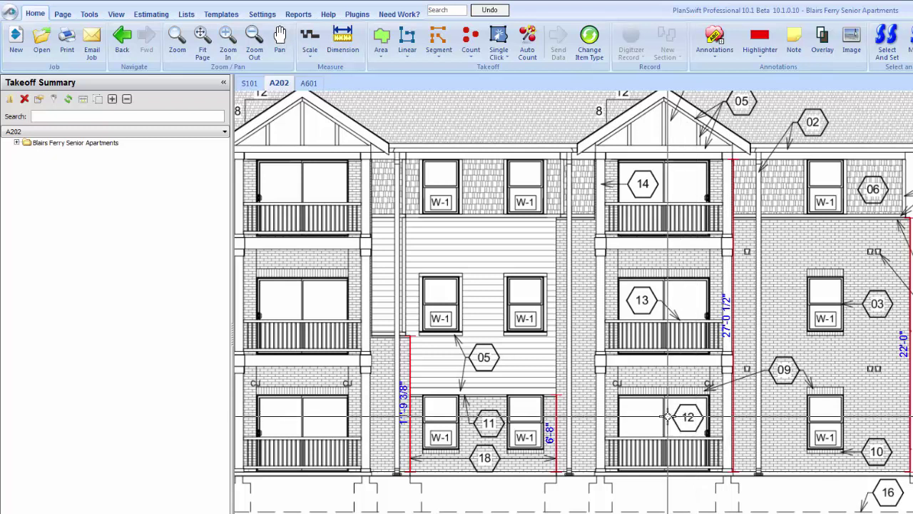
scroll(736, 322, "up", 3)
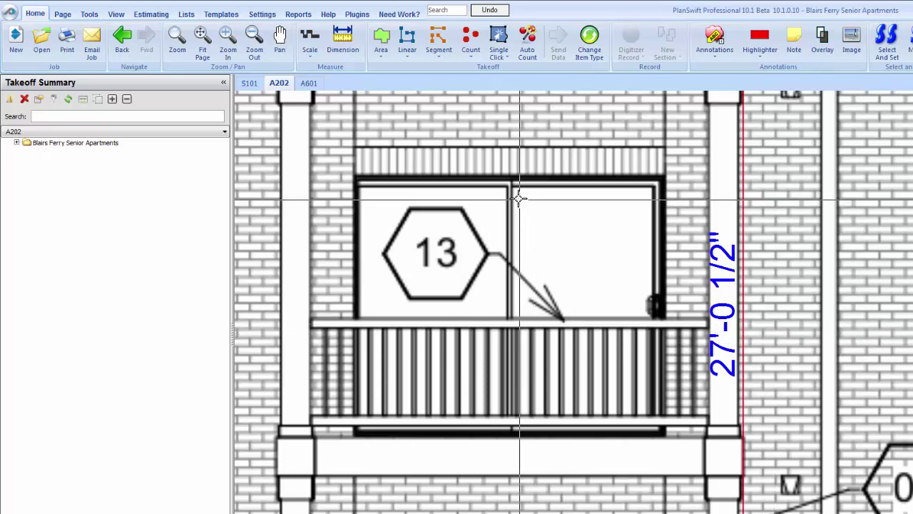
- On S101, set the Brick takeoff's height to 27.08 FT and description to Brick Veneer
left_click(249, 84)
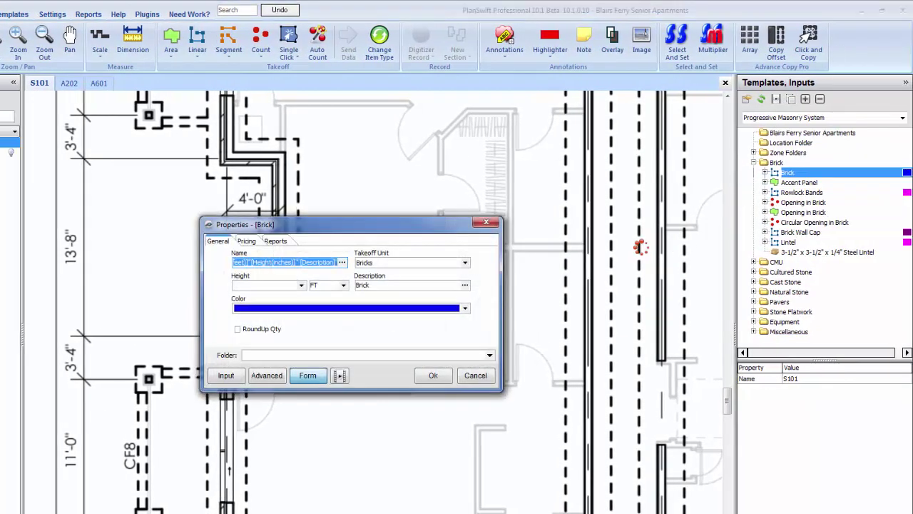
left_click(273, 283)
type("27")
left_click(250, 334)
left_click(382, 285)
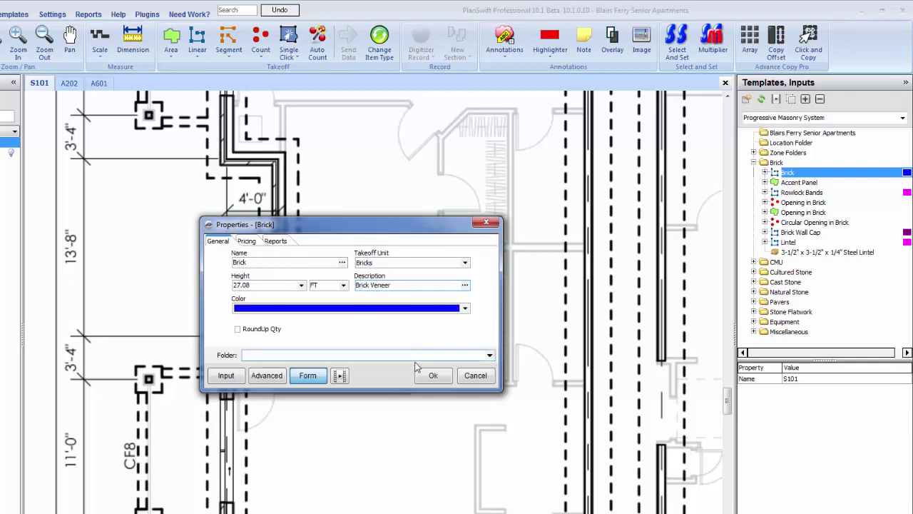
left_click(433, 375)
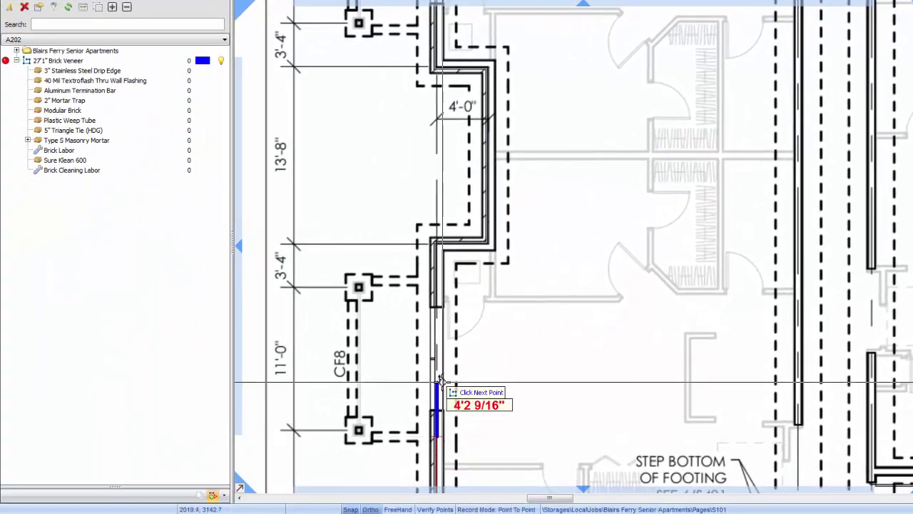
- Draw a 12' brick wall line and move it 4 inches left
type("12")
key("Return")
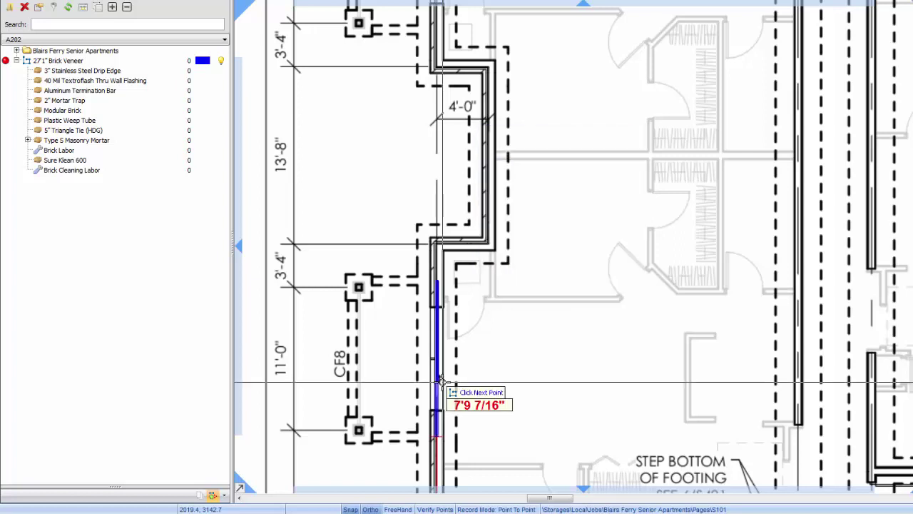
key("Escape")
left_click(439, 382)
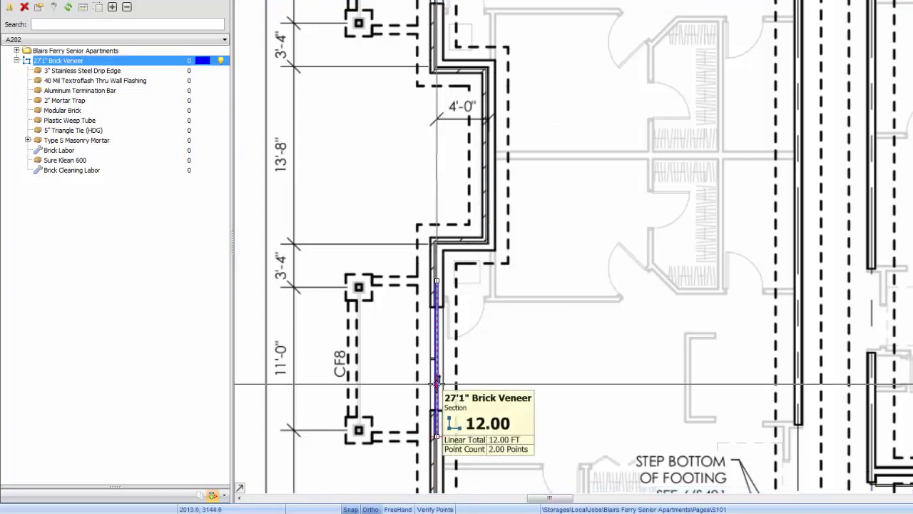
key("ctrl+m")
key("Return")
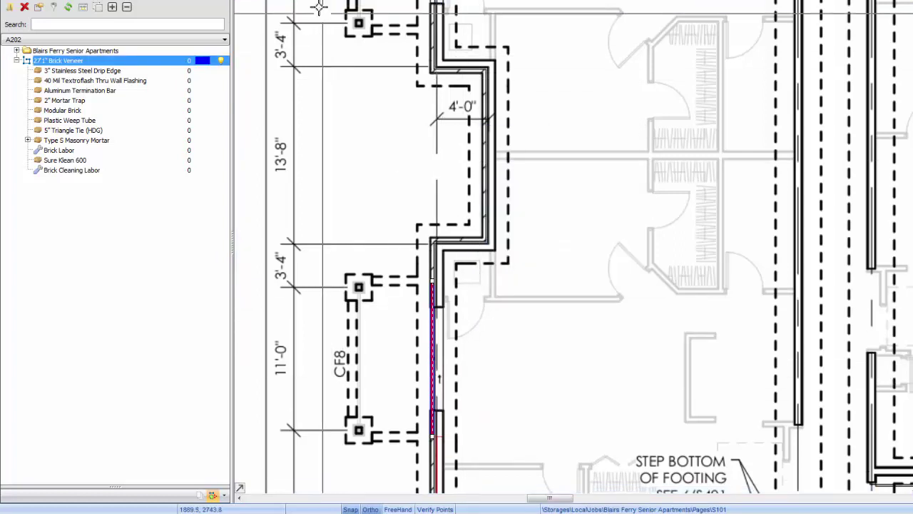
- On the A202 elevation, calculate the 27'1" Brick Veneer quantities and collapse its parts
left_click(279, 1)
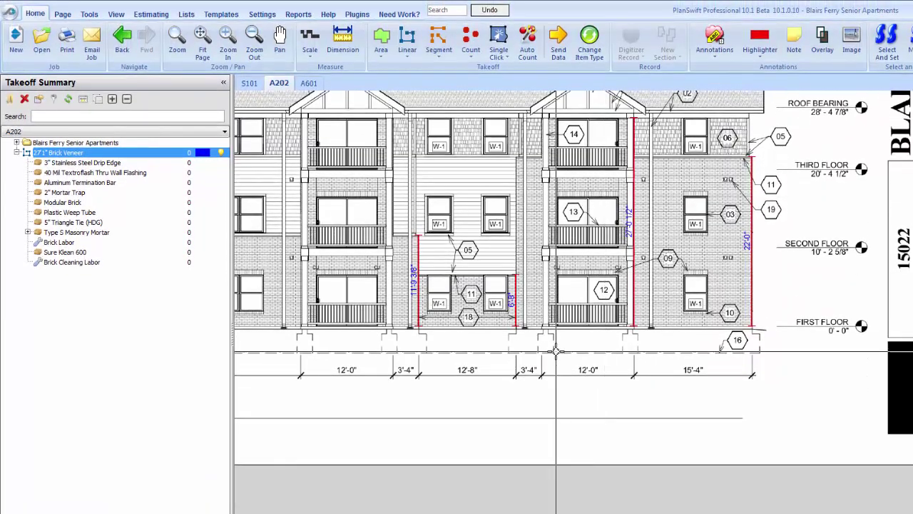
scroll(556, 351, "up", 3)
left_click_drag(556, 351, 594, 476)
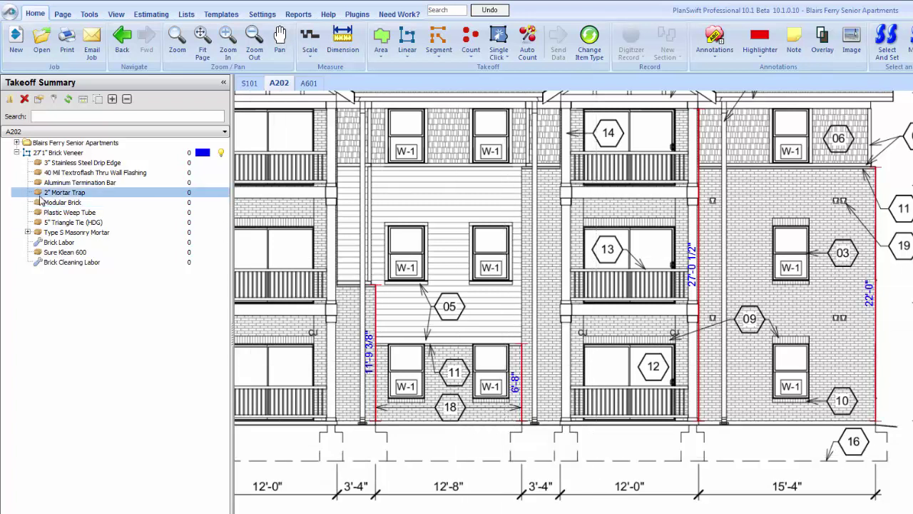
left_click(4, 154)
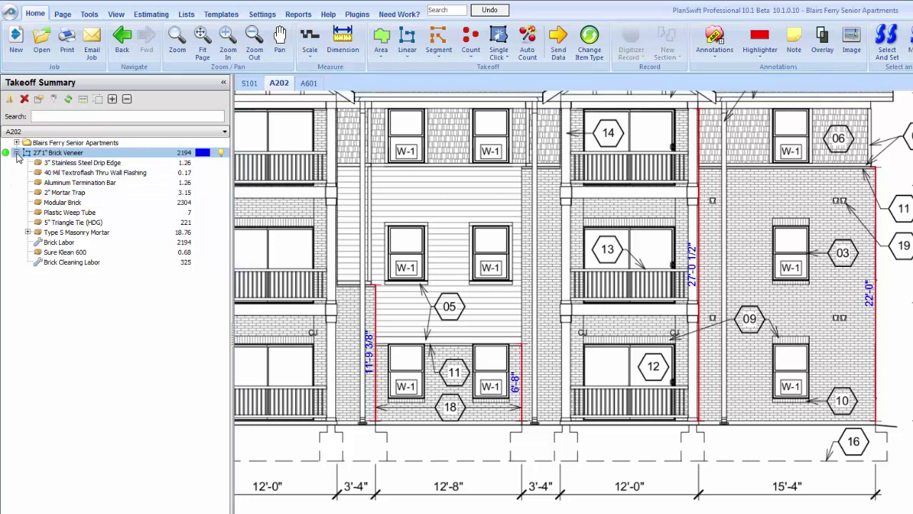
left_click(17, 153)
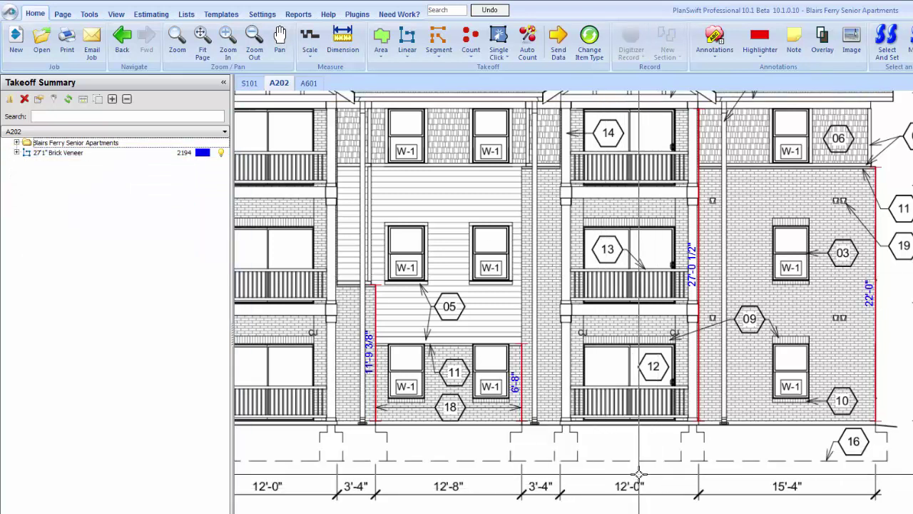
- Back on S101, start and reset a dimension along the wall, then return to A202
left_click(249, 83)
left_click(343, 39)
scroll(434, 442, "up", 3)
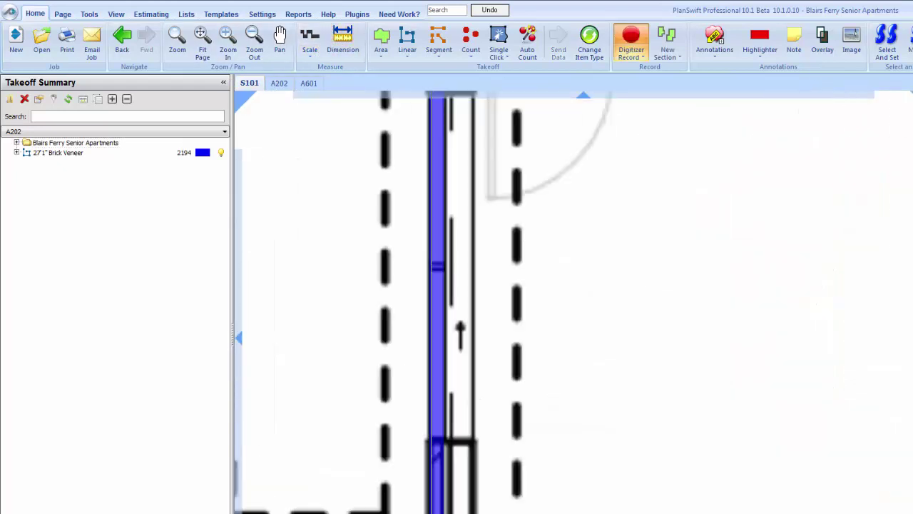
left_click(433, 508)
scroll(433, 508, "down", 2)
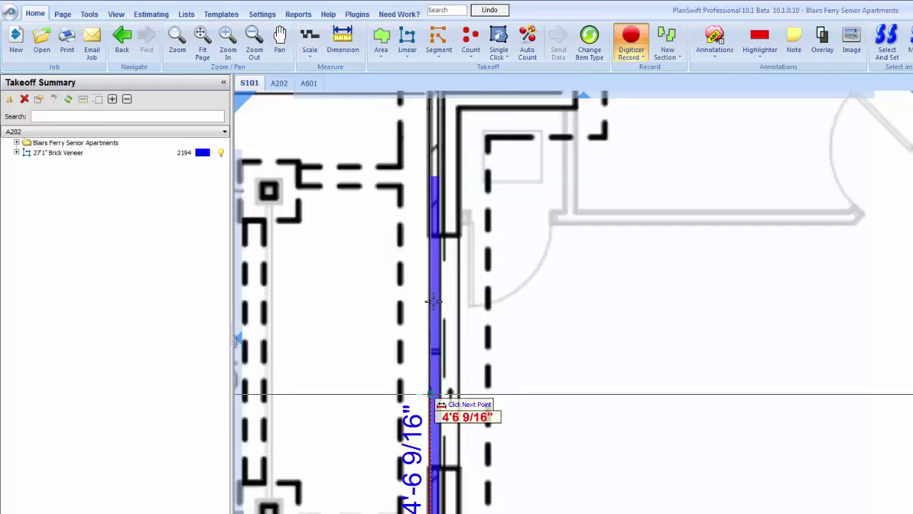
left_click(430, 182)
scroll(432, 184, "down", 2)
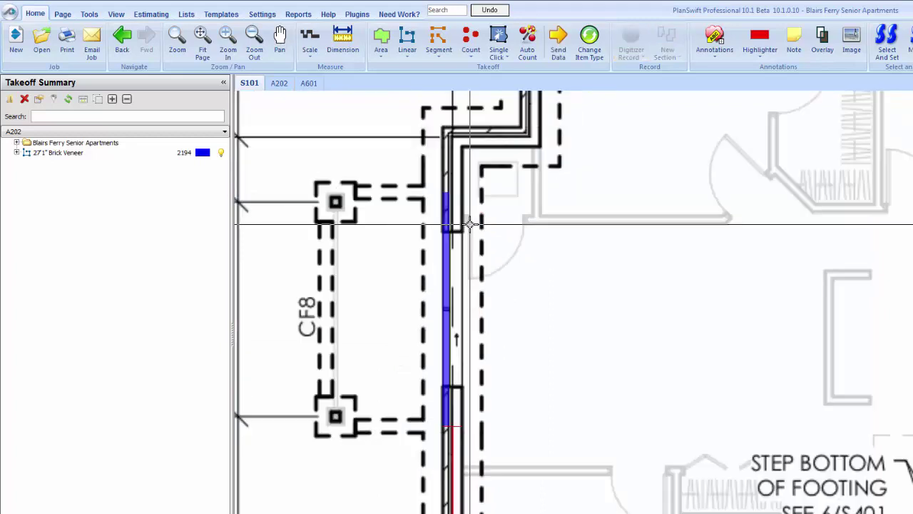
left_click_drag(516, 249, 519, 329)
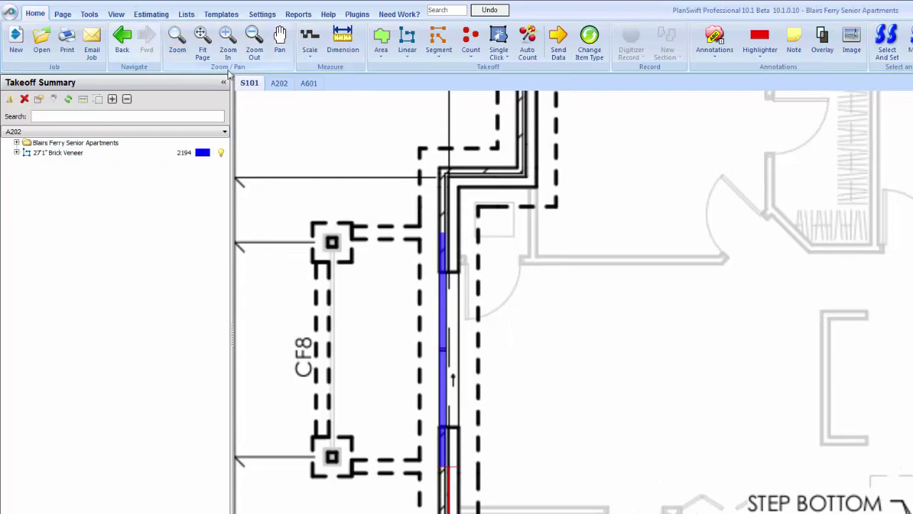
left_click(277, 83)
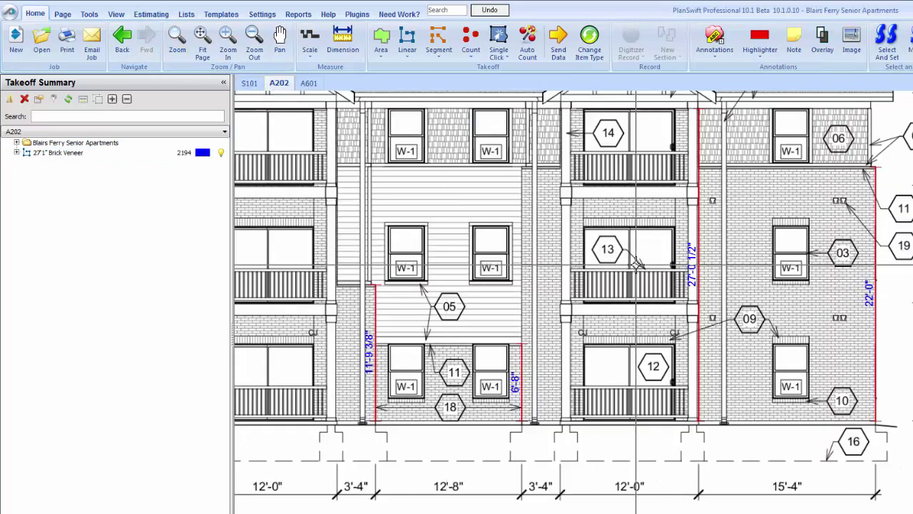
left_click_drag(635, 265, 603, 331)
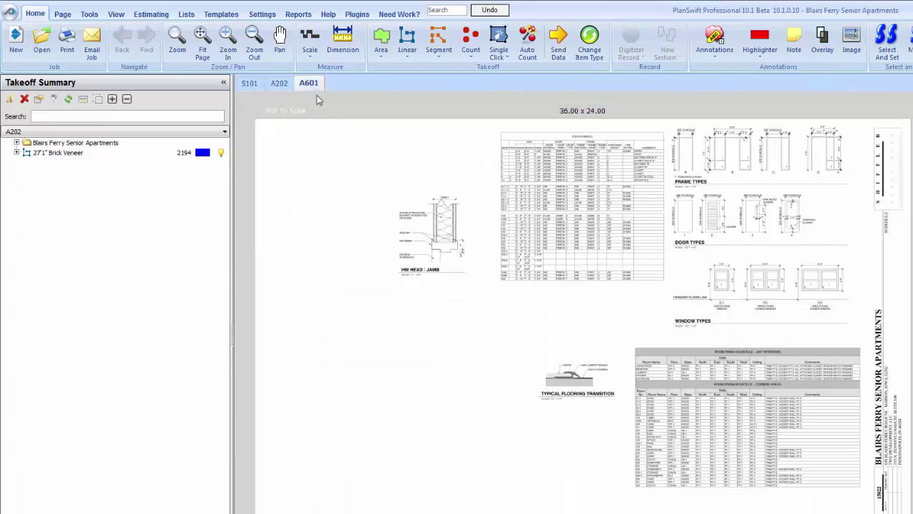
left_click(309, 83)
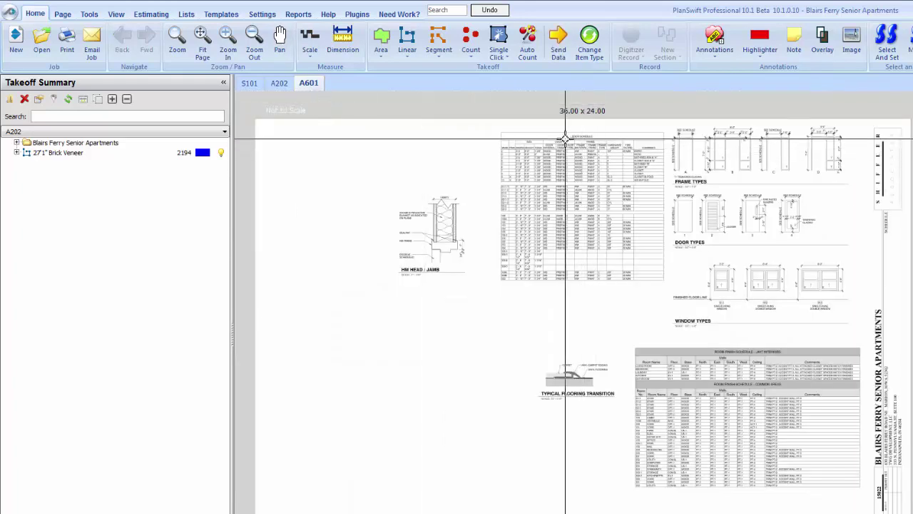
scroll(565, 137, "up", 3)
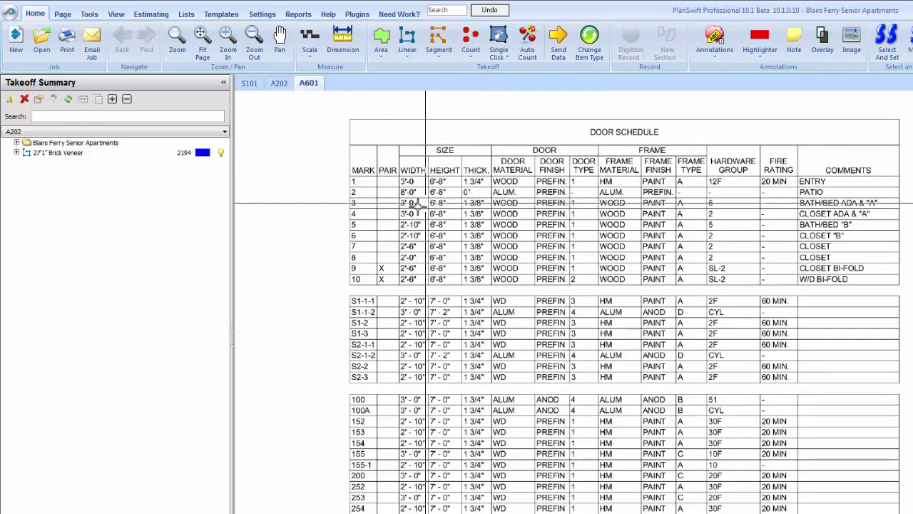
scroll(412, 166, "up", 2)
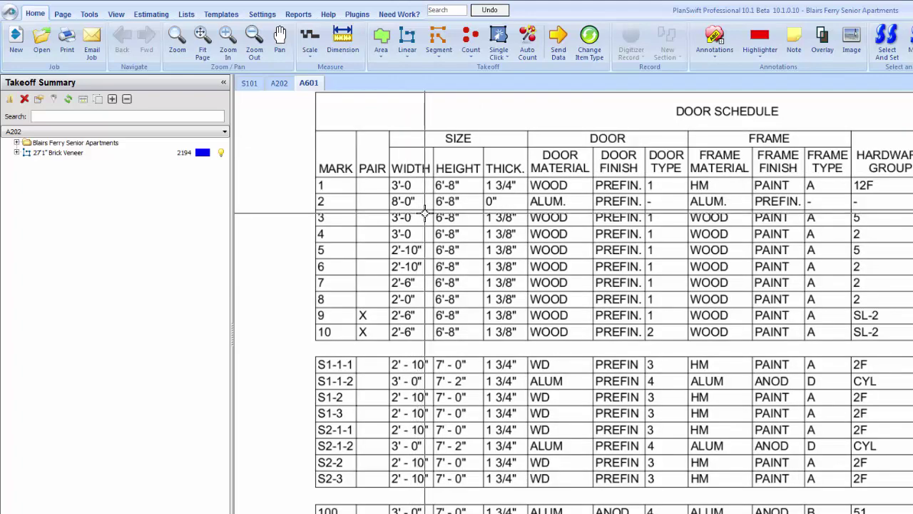
left_click(279, 83)
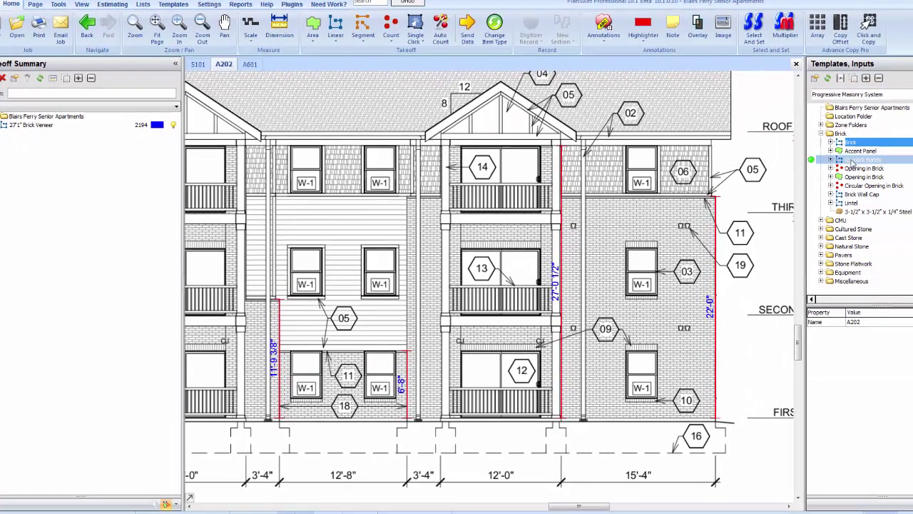
- Add an Opening in Brick to 27'1" Brick Veneer: width 8, height 6.67, type Door Opening
left_click_drag(858, 170, 64, 125)
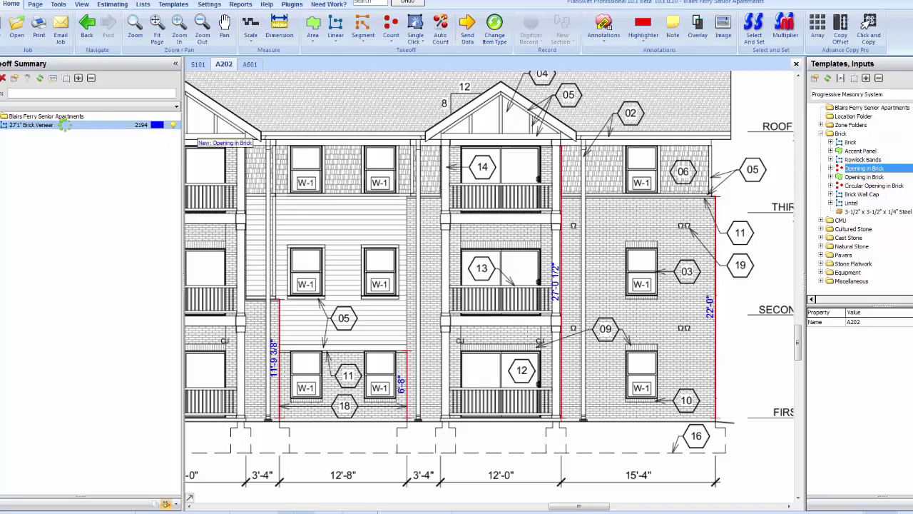
left_click(387, 238)
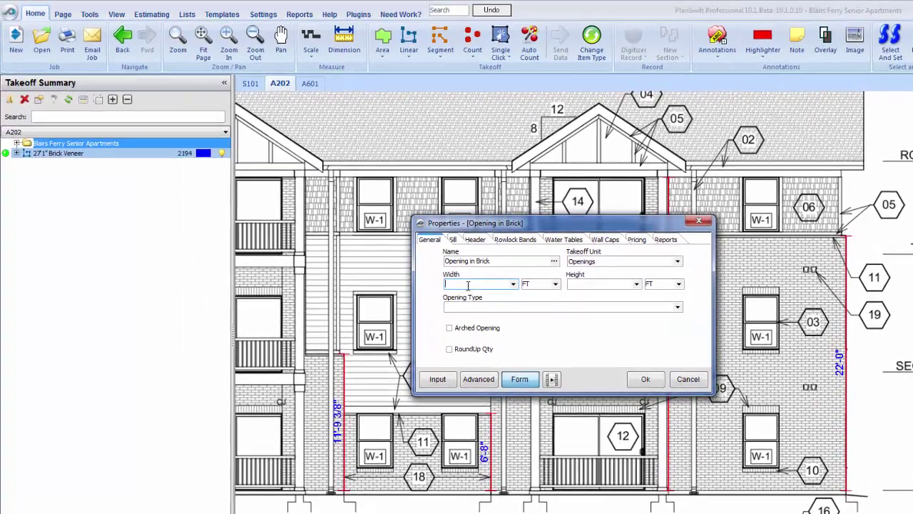
type("8")
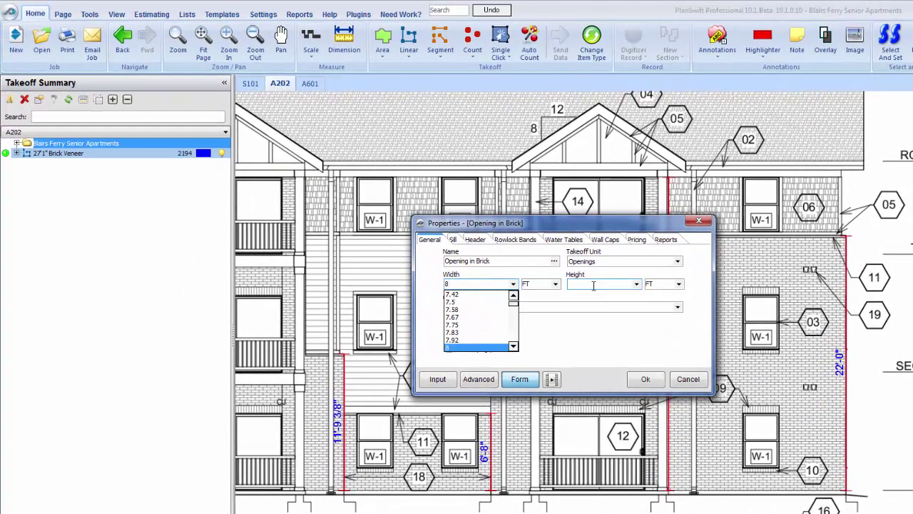
left_click(594, 285)
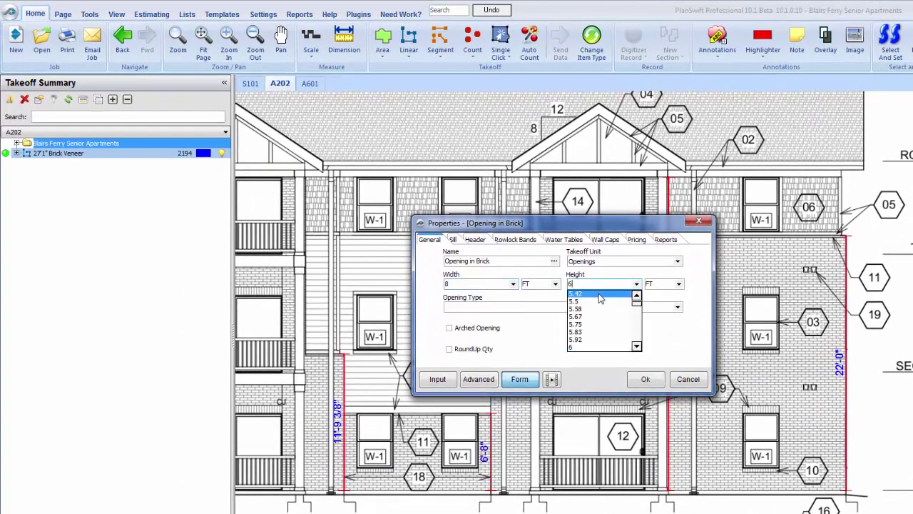
left_click(586, 318)
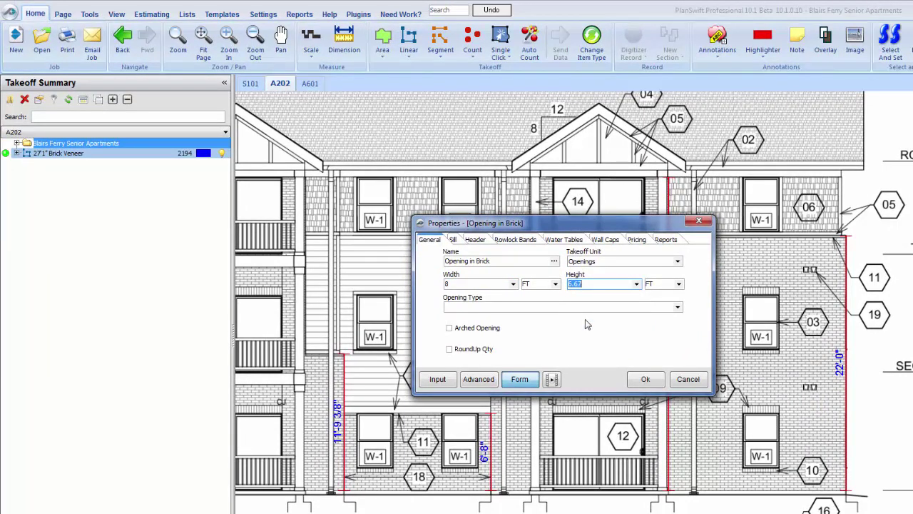
left_click(676, 307)
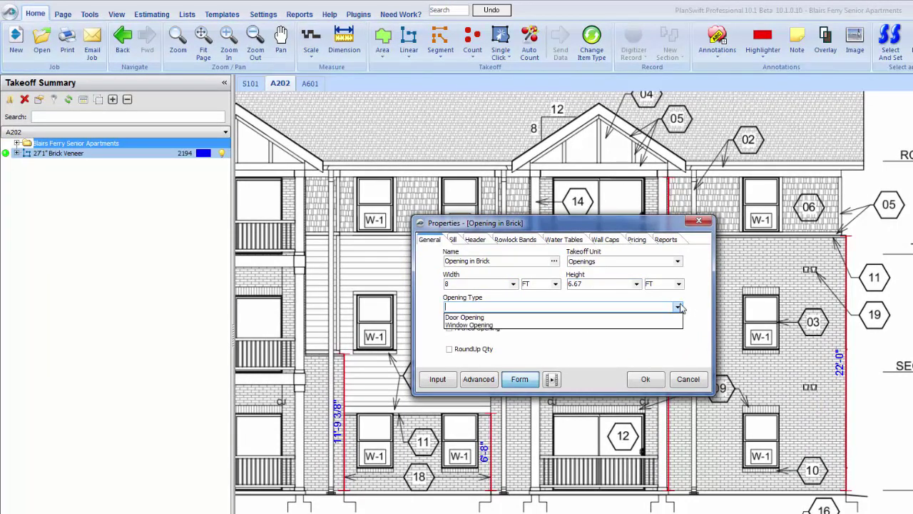
left_click(651, 325)
left_click(678, 307)
left_click(533, 318)
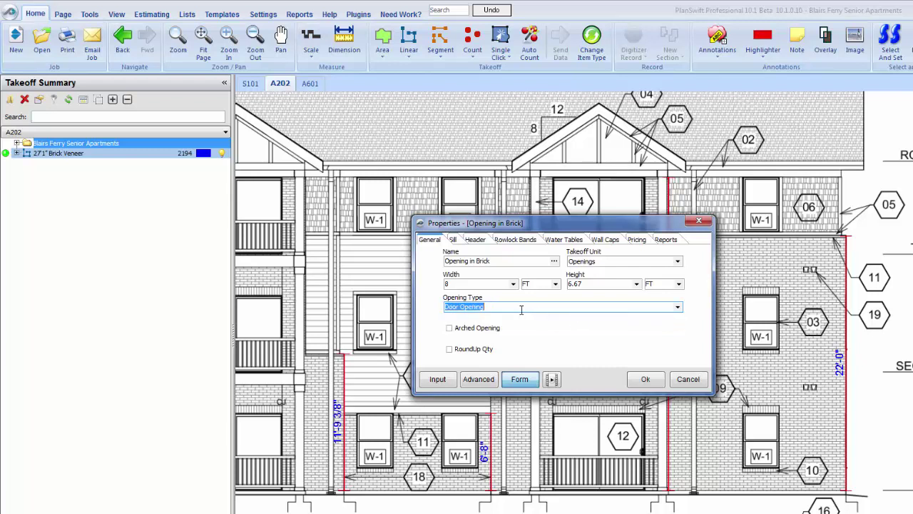
- Give the door opening a Cast Stone Sill and Brick Header, then confirm
left_click(453, 240)
left_click(450, 260)
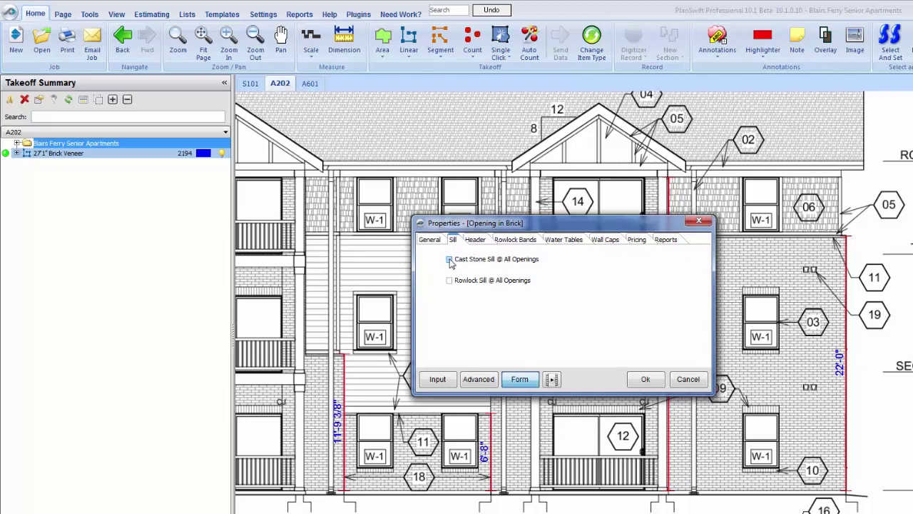
left_click(477, 240)
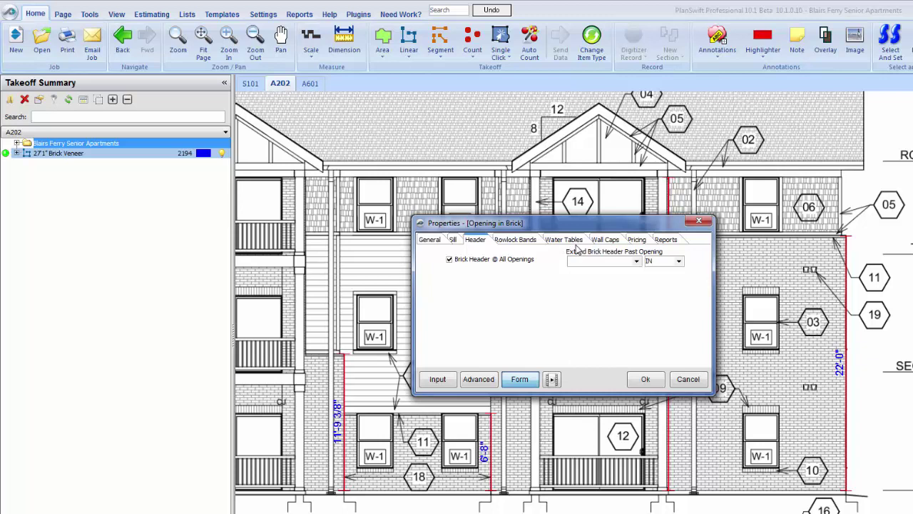
left_click(645, 379)
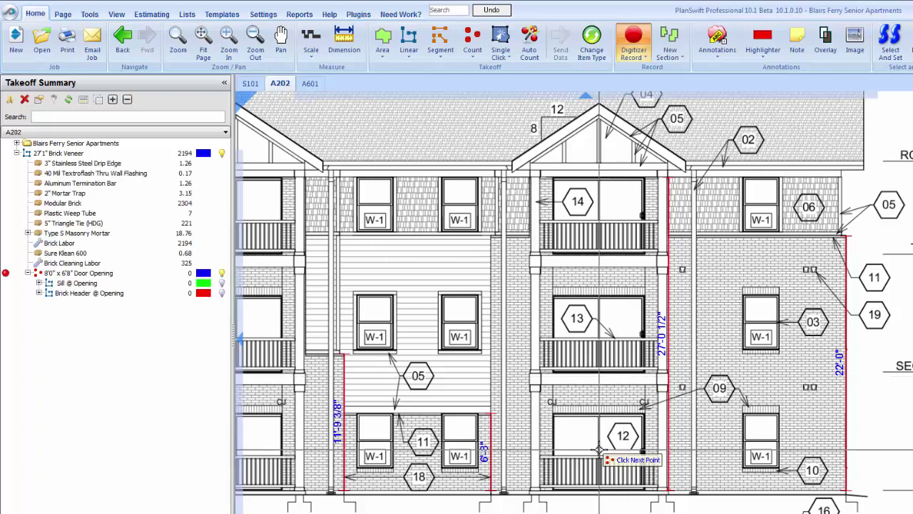
- Count balcony doors 12 and 13 as 8'0" x 6'8" door openings, then select that item
left_click(602, 400)
left_click(596, 332)
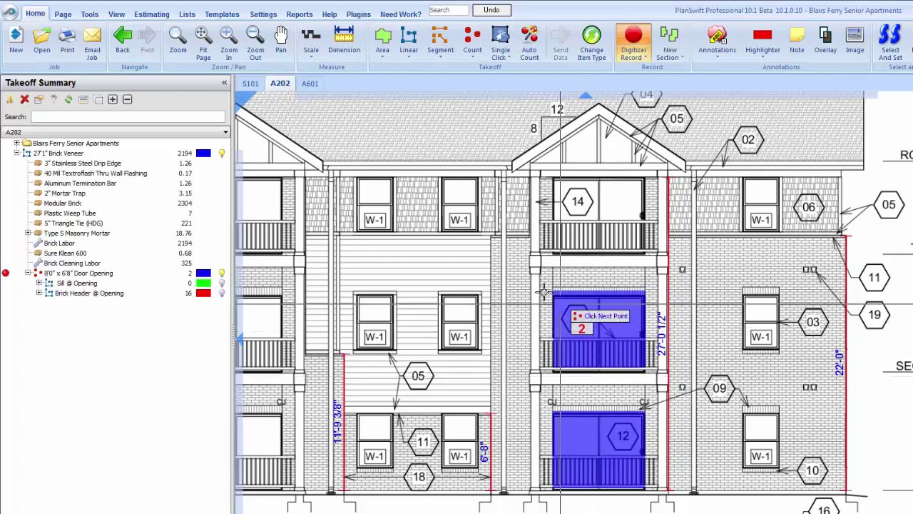
right_click(521, 277)
left_click(535, 301)
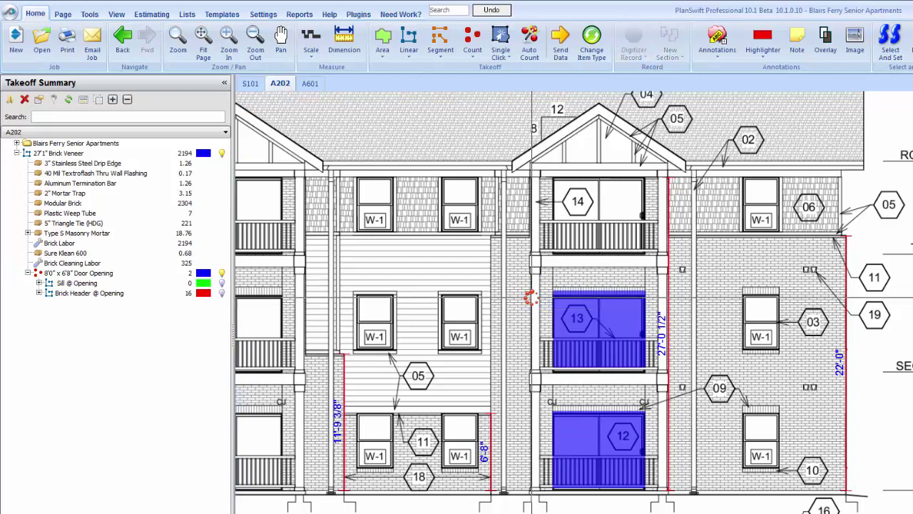
left_click(101, 274)
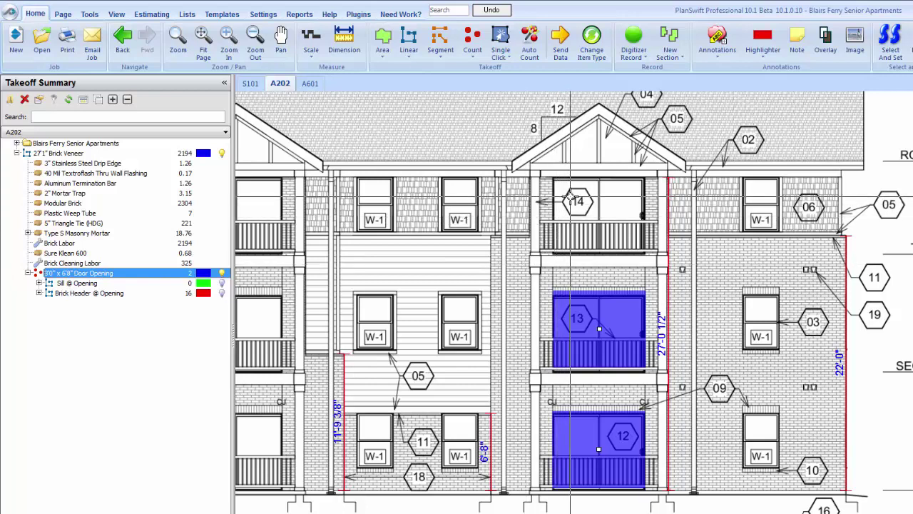
- Copy the door opening as 8'0" x 6'8" Door Opening (No Header) with header cleared
key("Escape")
double_click(48, 276)
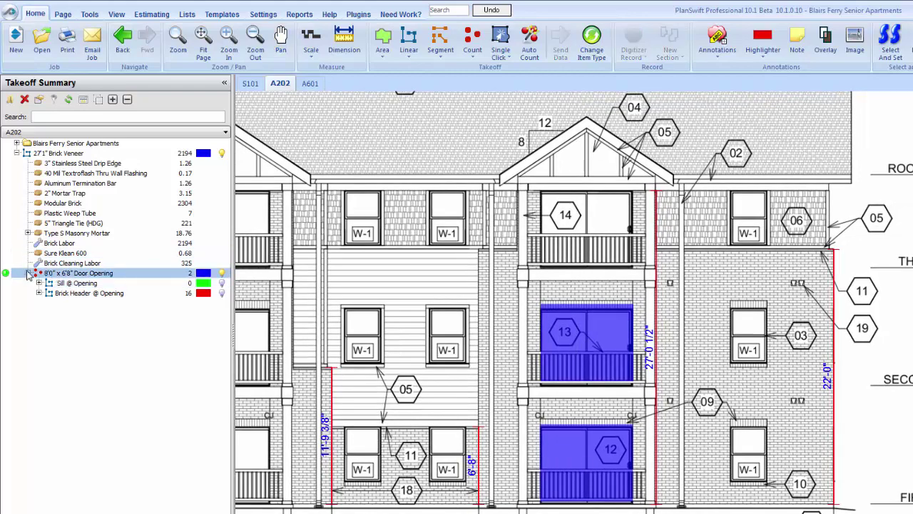
right_click(71, 274)
left_click(97, 363)
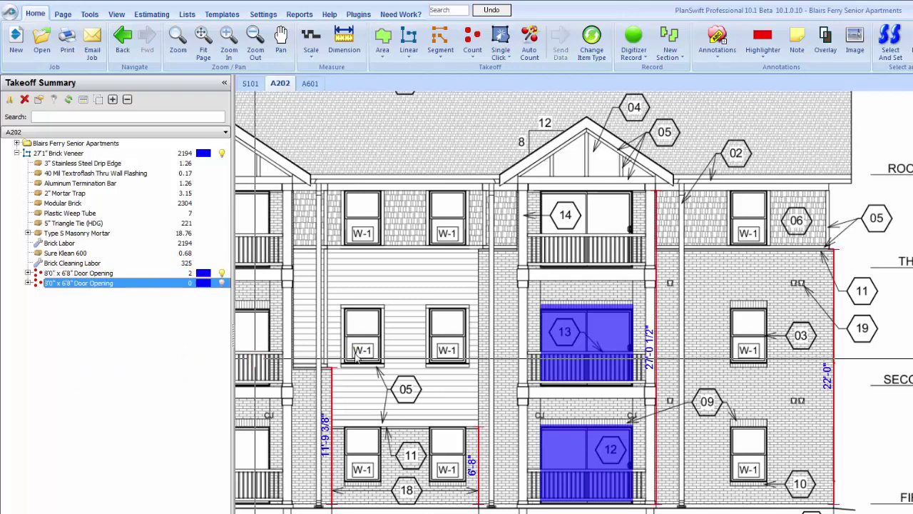
left_click(502, 307)
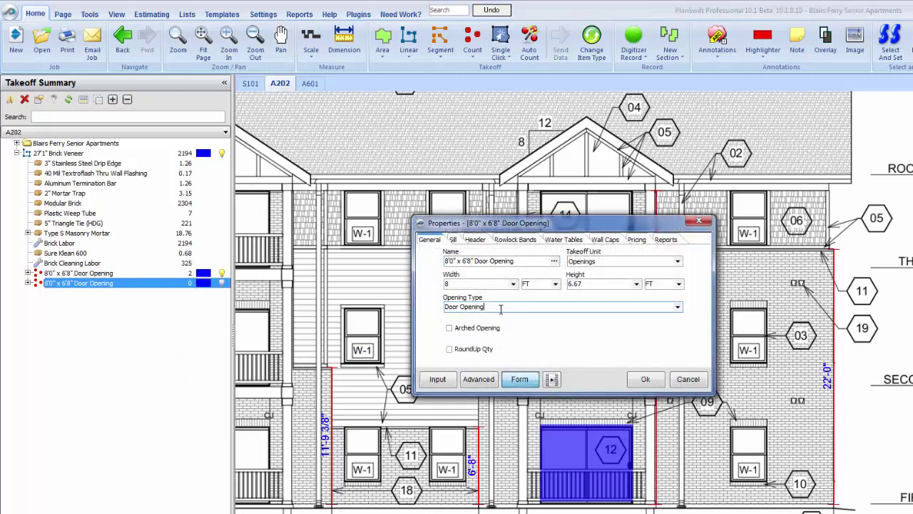
type("(No Header")
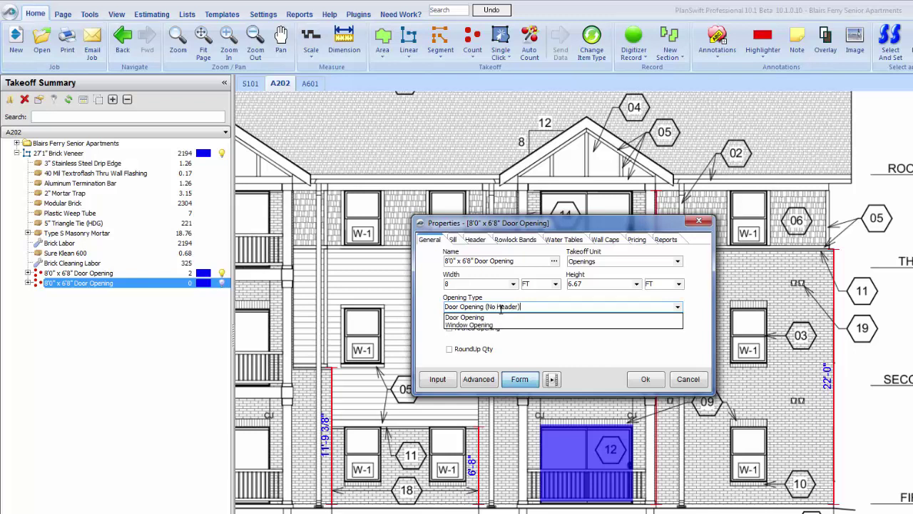
left_click(476, 240)
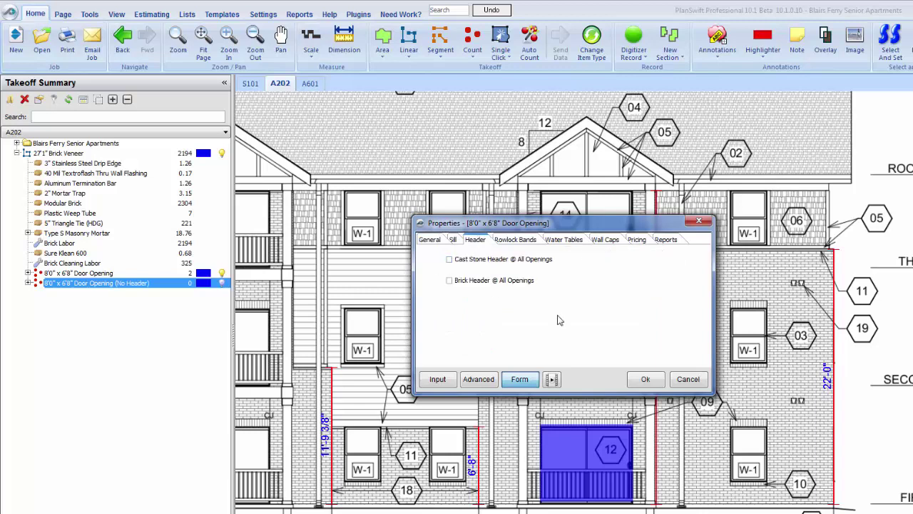
left_click(646, 380)
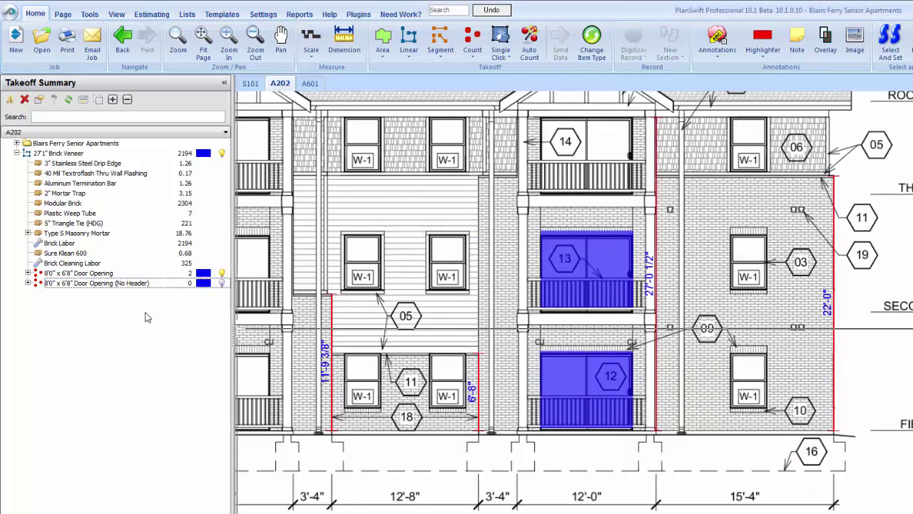
- Count door 14 with the No Header door opening item
left_click(587, 156)
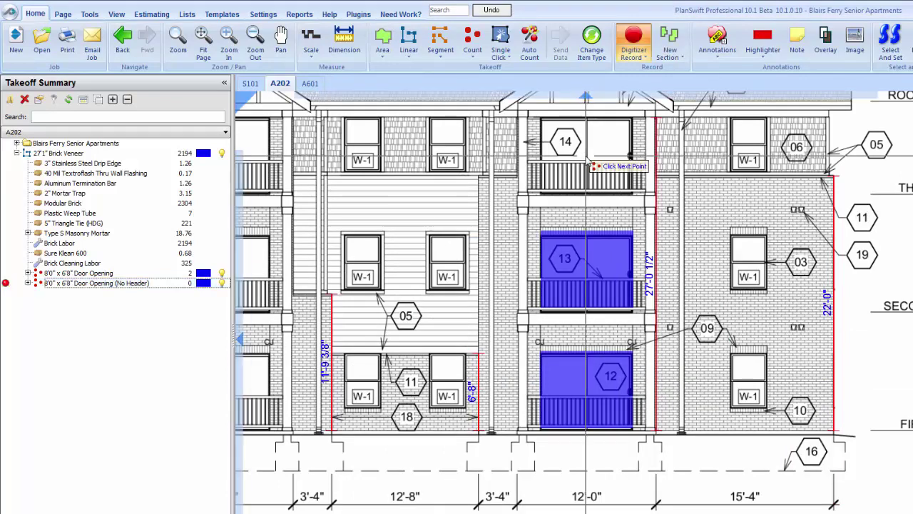
left_click(592, 168)
right_click(470, 120)
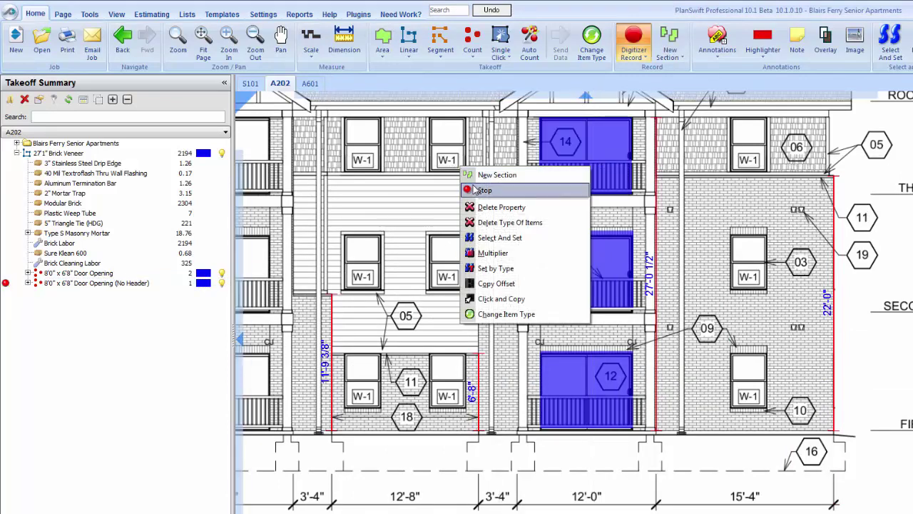
left_click(500, 135)
- Pan and zoom the elevation over the balcony doors, then return to the S101 floor plan
left_click_drag(481, 205, 517, 276)
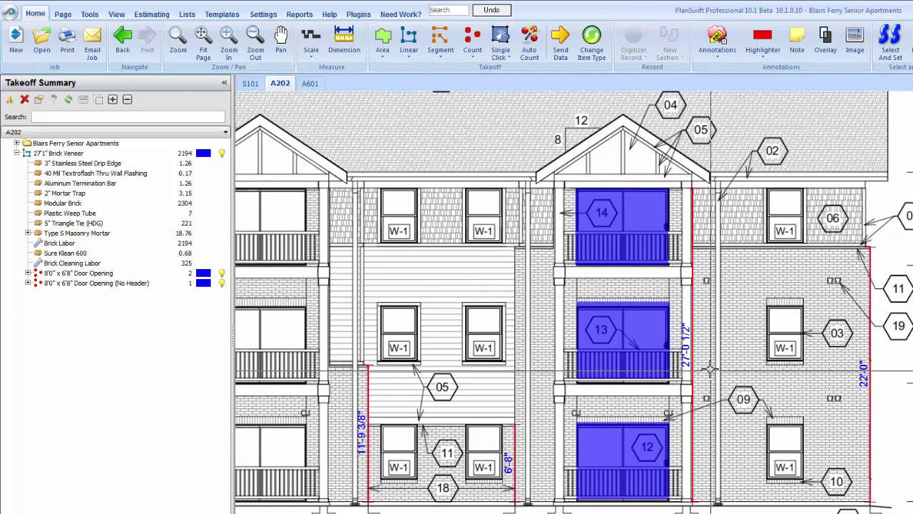
scroll(662, 263, "up", 1)
scroll(662, 263, "down", 1)
scroll(866, 383, "up", 2)
scroll(866, 383, "down", 2)
scroll(518, 439, "up", 2)
left_click_drag(518, 439, 509, 362)
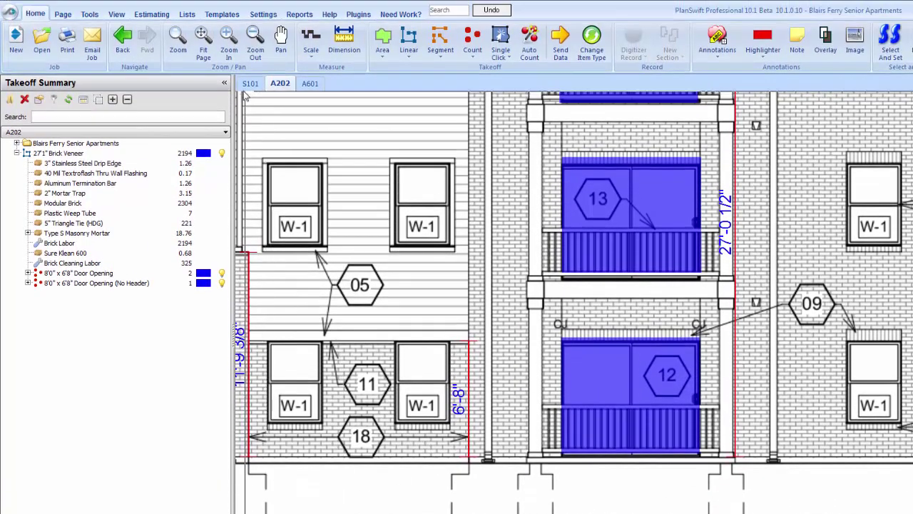
left_click(251, 16)
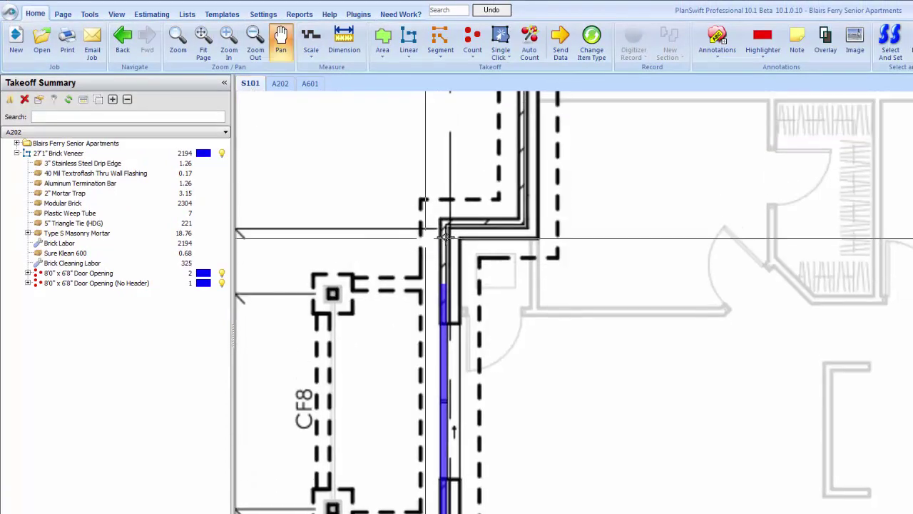
- Collapse and duplicate the 27'1" Brick Veneer item
left_click(18, 155)
left_click(17, 154)
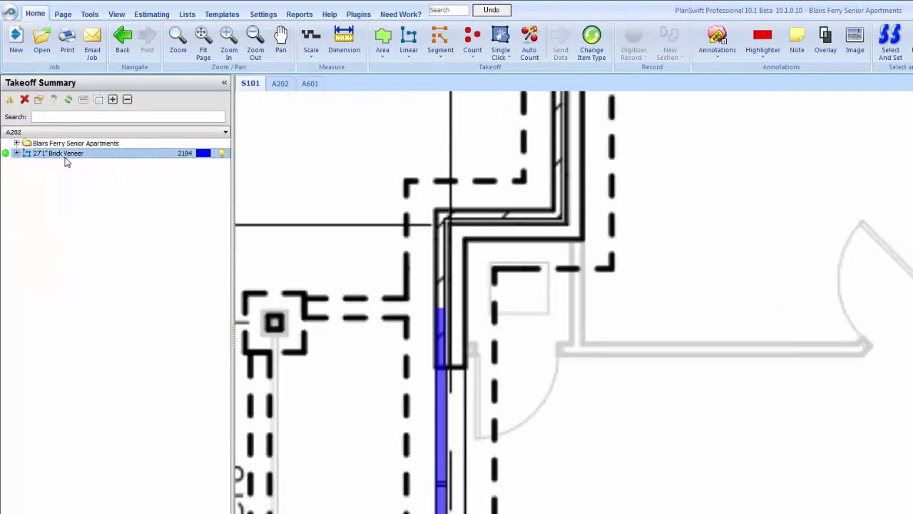
left_click(63, 156)
right_click(63, 155)
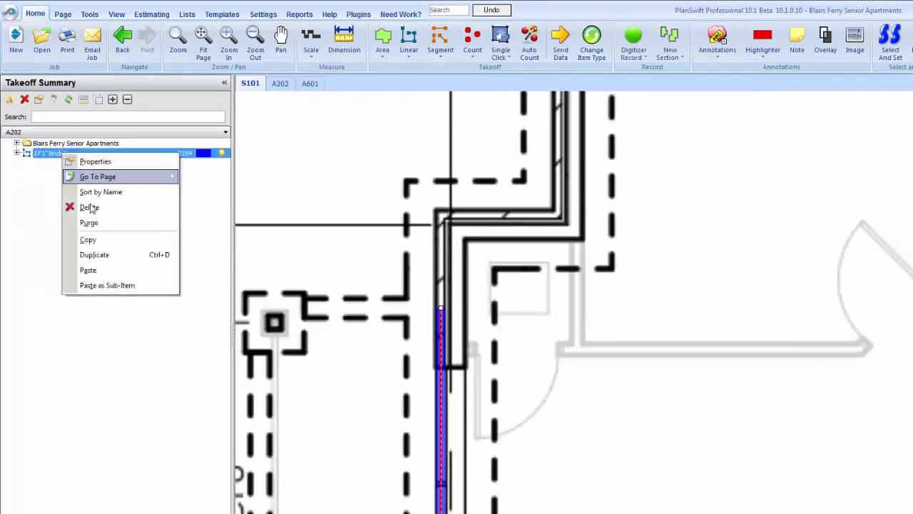
left_click(89, 252)
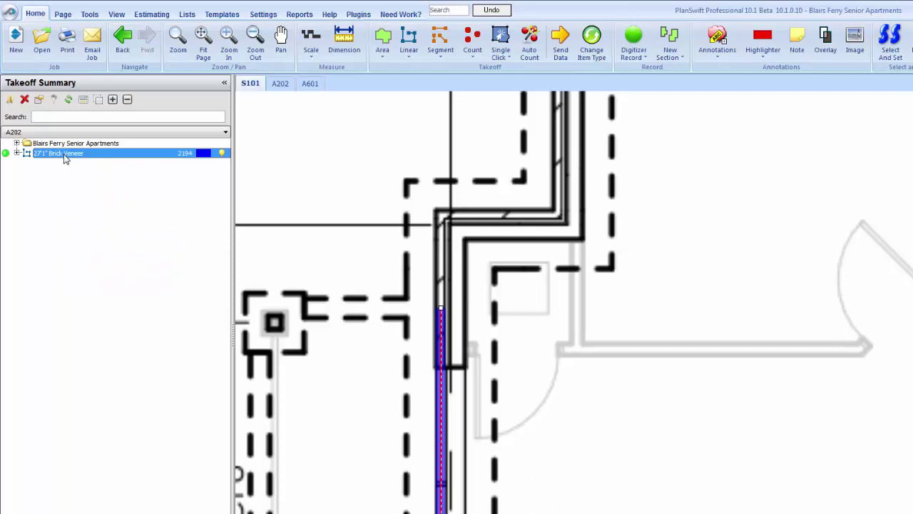
right_click(64, 158)
left_click(107, 254)
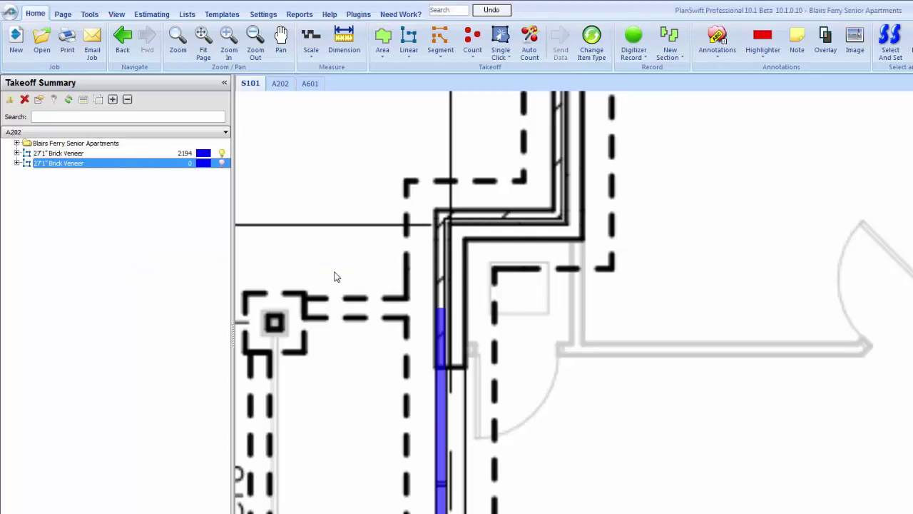
- Set the copy's height to 22 and its colour to bright green
left_click(470, 294)
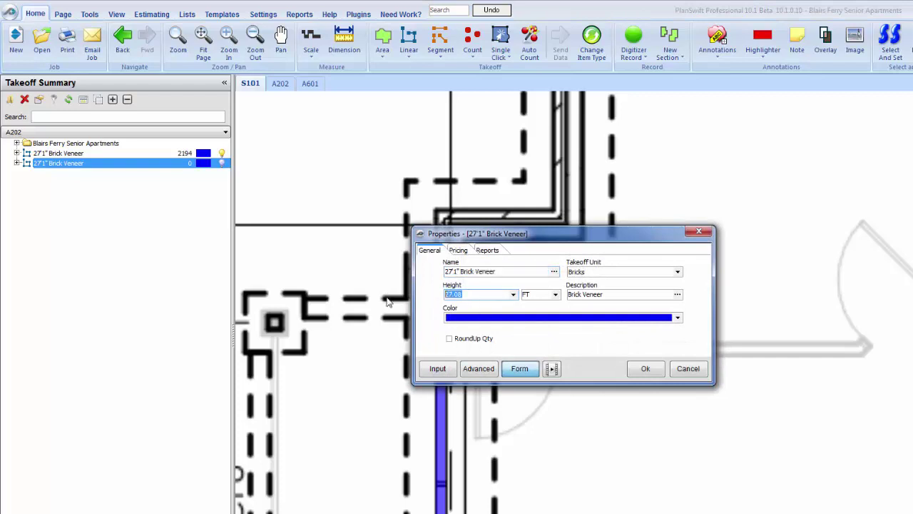
type("22")
left_click(548, 318)
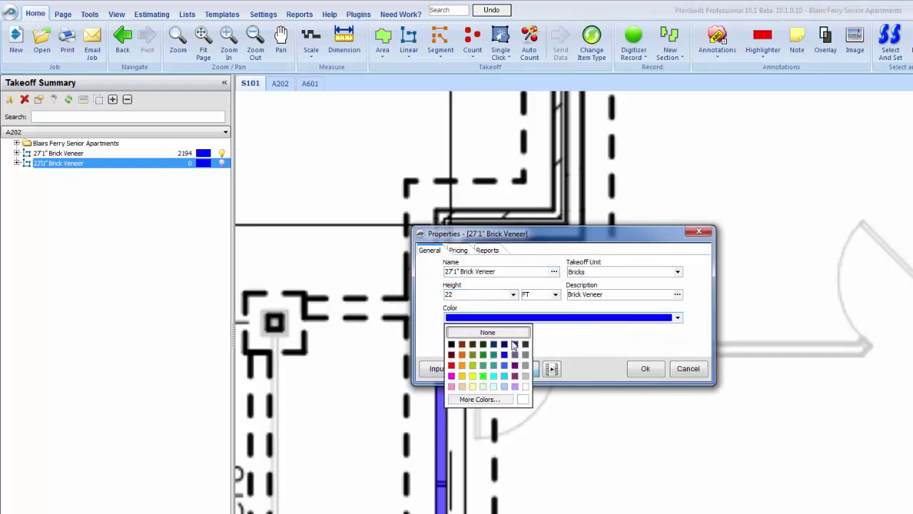
left_click(483, 376)
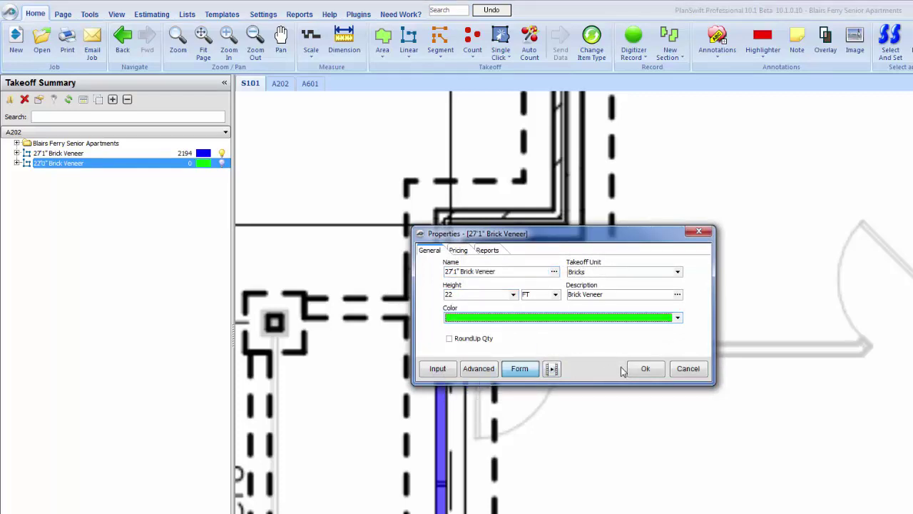
left_click(645, 369)
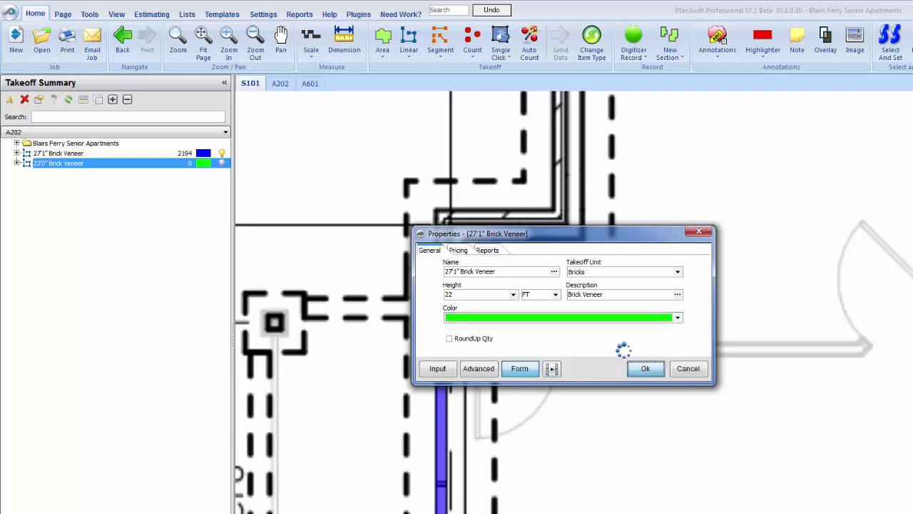
- Start the 22'0" Brick Veneer takeoff at the blue wall's top with a 3' vertical run
left_click(6, 164)
scroll(399, 260, "up", 3)
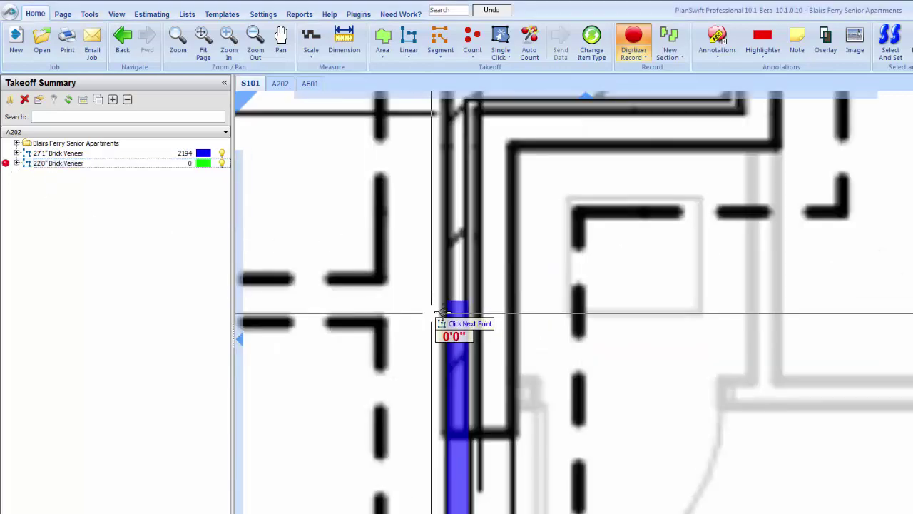
left_click(460, 301)
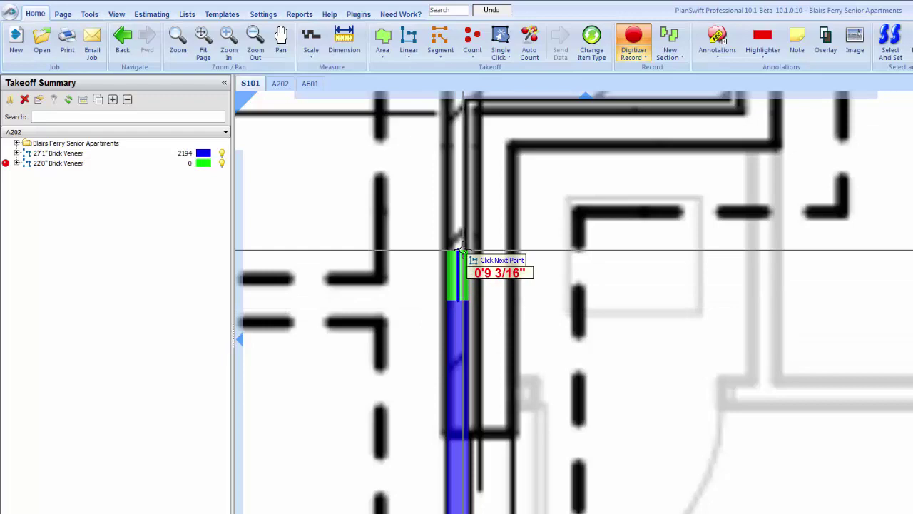
type("3")
key("Return")
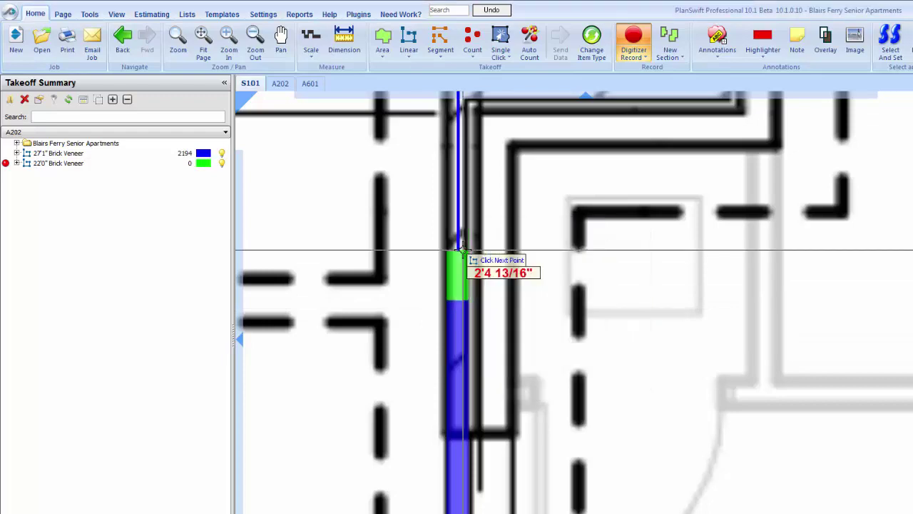
scroll(460, 250, "down", 3)
scroll(483, 295, "up", 1)
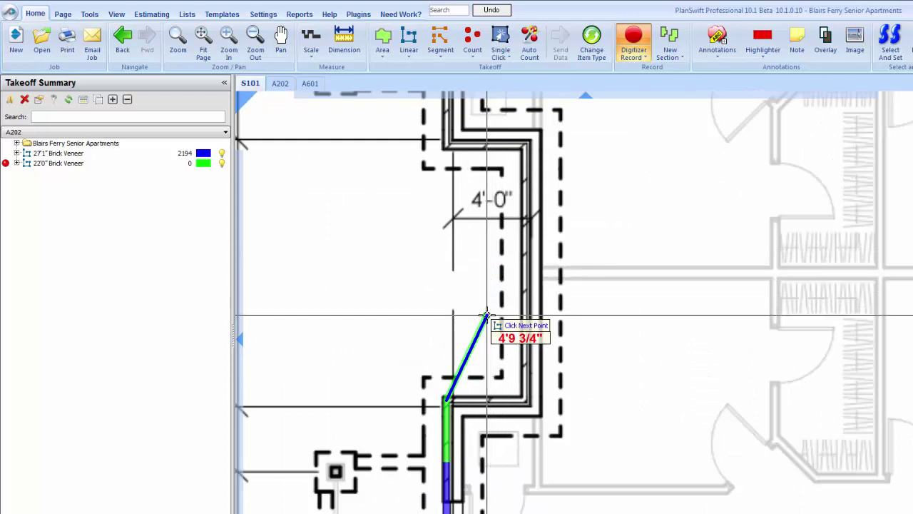
- Add the 4'2" horizontal run and finish, bringing 22'0" Brick Veneer to 1089
key("Right")
type("4")
key("Tab")
type("2")
key("Return")
key("Escape")
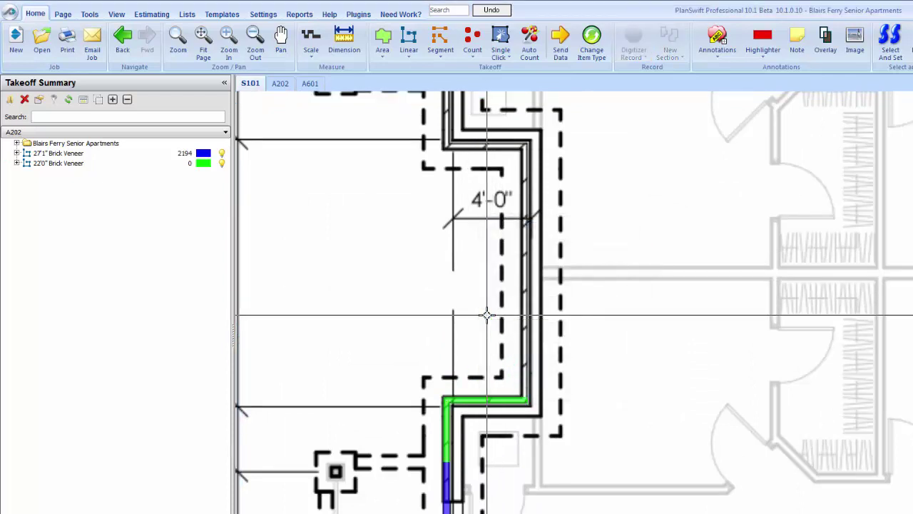
left_click(11, 165)
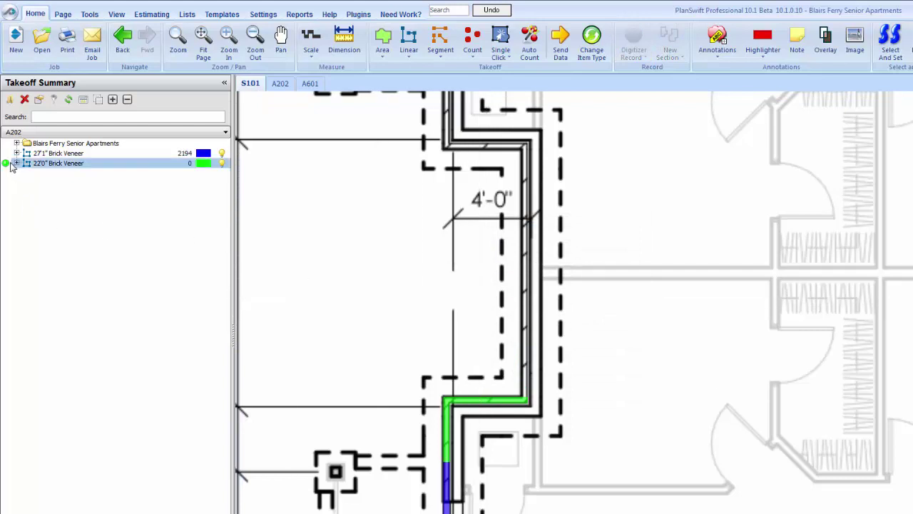
left_click(100, 195)
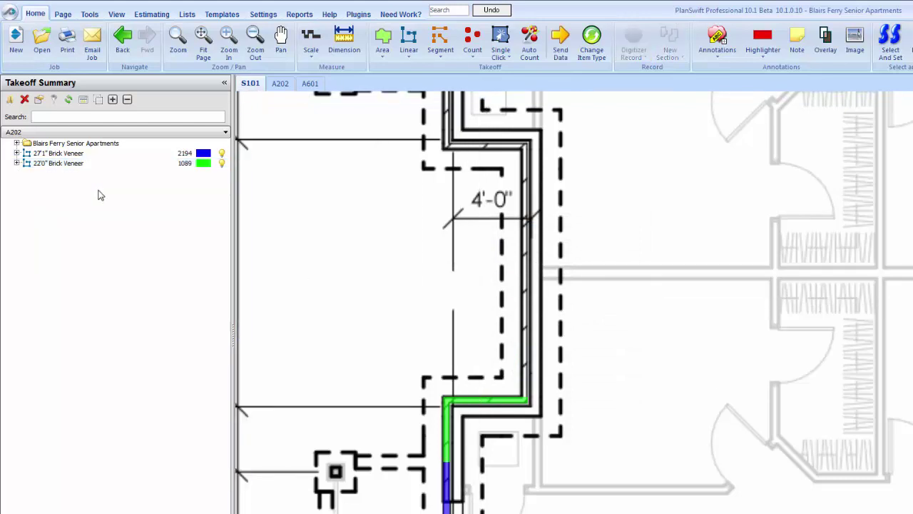
- Check the 6'-8" brick height on the A202 elevation, then return to S101
left_click(280, 83)
left_click_drag(528, 332, 580, 390)
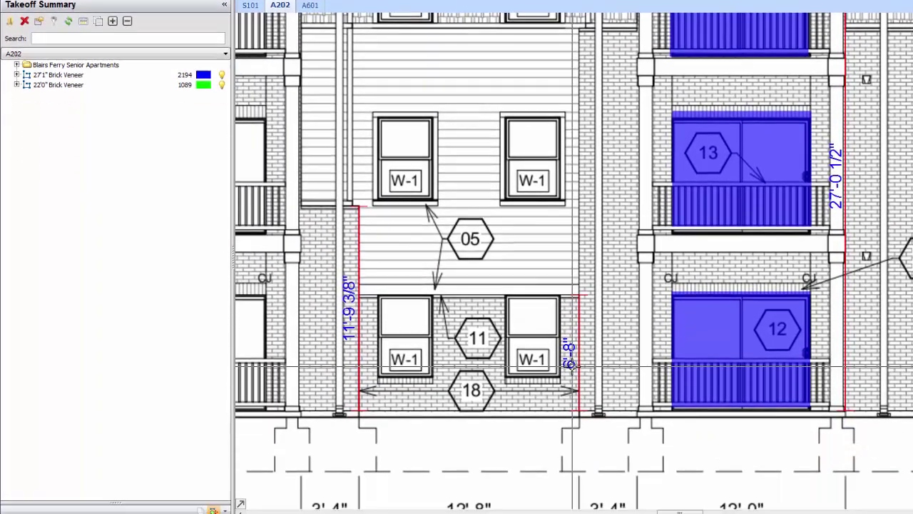
scroll(568, 438, "up", 3)
scroll(568, 340, "left", 5)
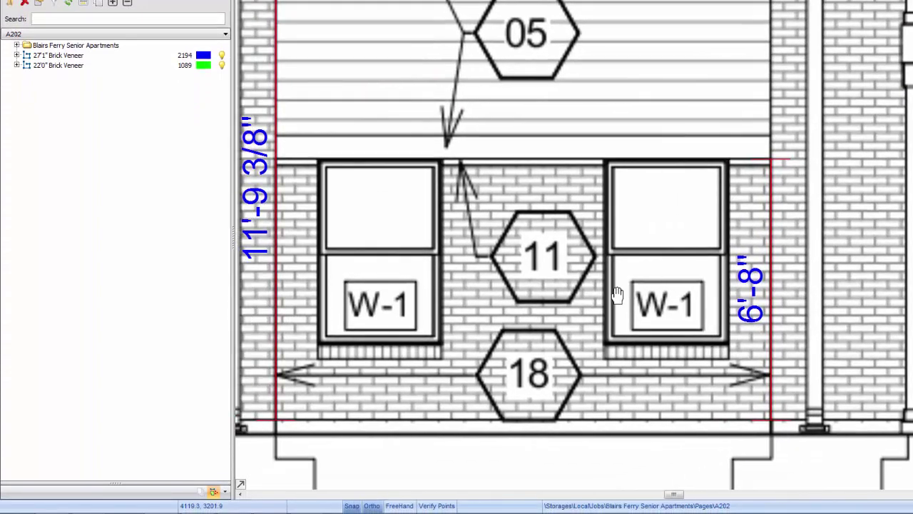
scroll(612, 296, "down", 1)
scroll(547, 343, "down", 3)
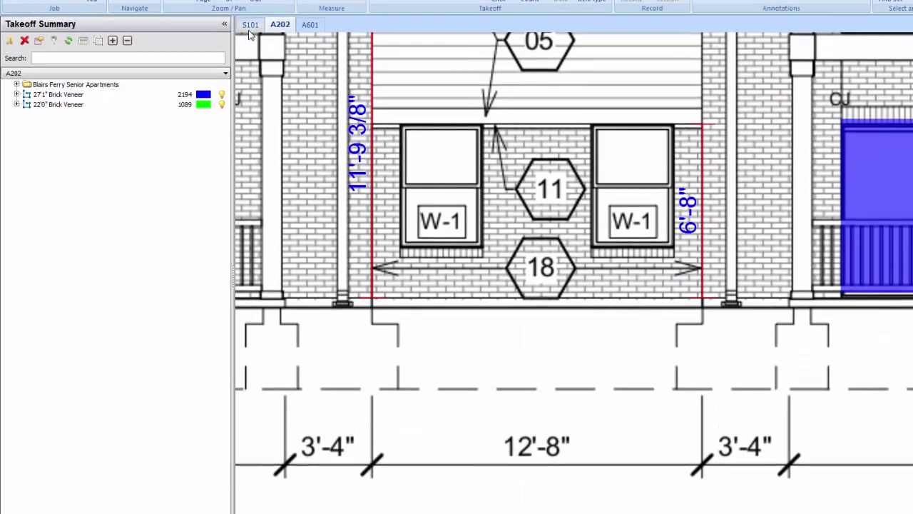
left_click(250, 74)
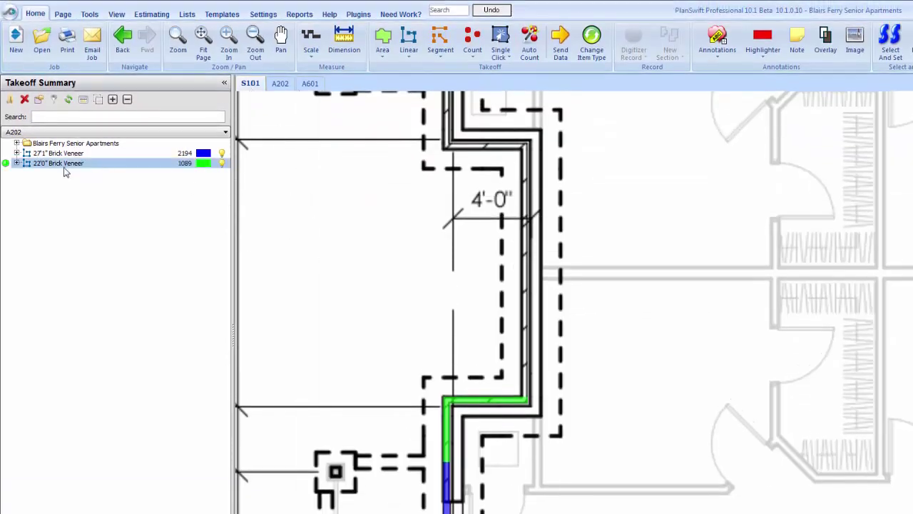
- Duplicate 22'0" Brick Veneer as a red item with a 6.67 ft height
left_click(43, 152)
right_click(56, 152)
left_click(97, 260)
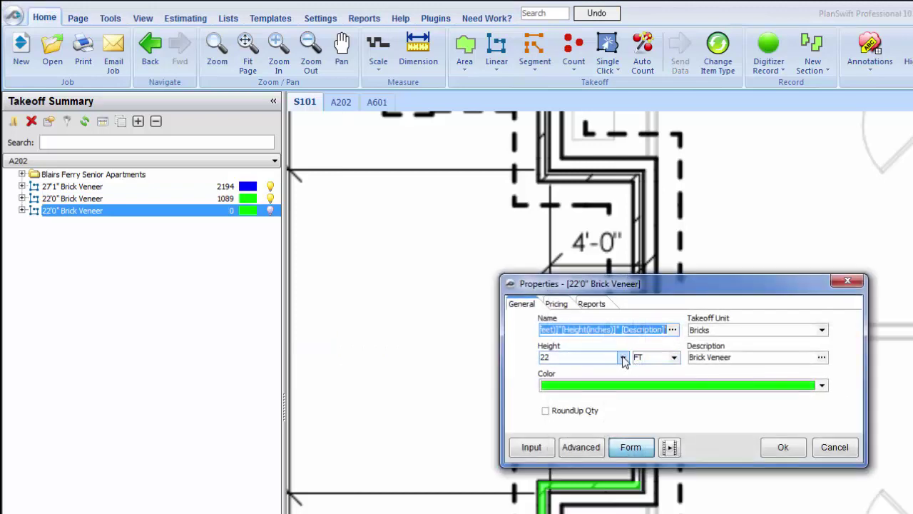
left_click(623, 357)
scroll(597, 393, "up", 20)
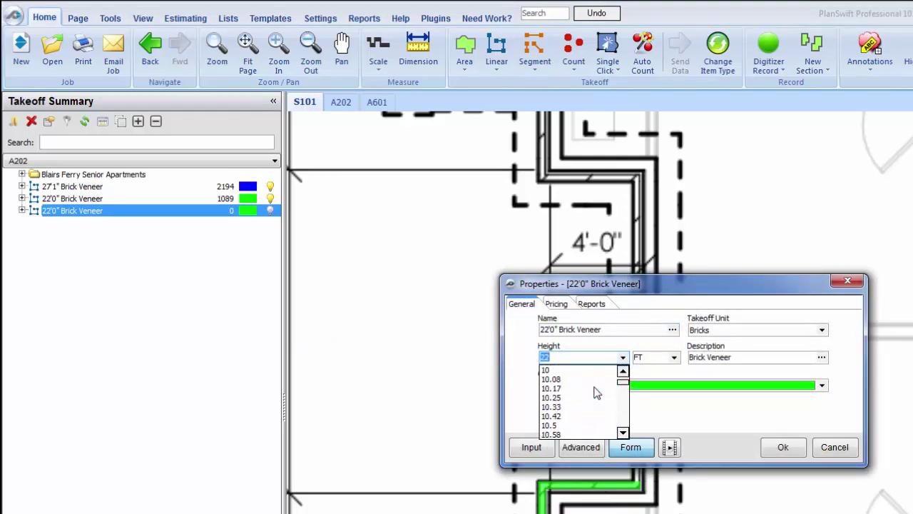
scroll(597, 393, "up", 17)
scroll(597, 392, "down", 1)
left_click(596, 423)
left_click(600, 386)
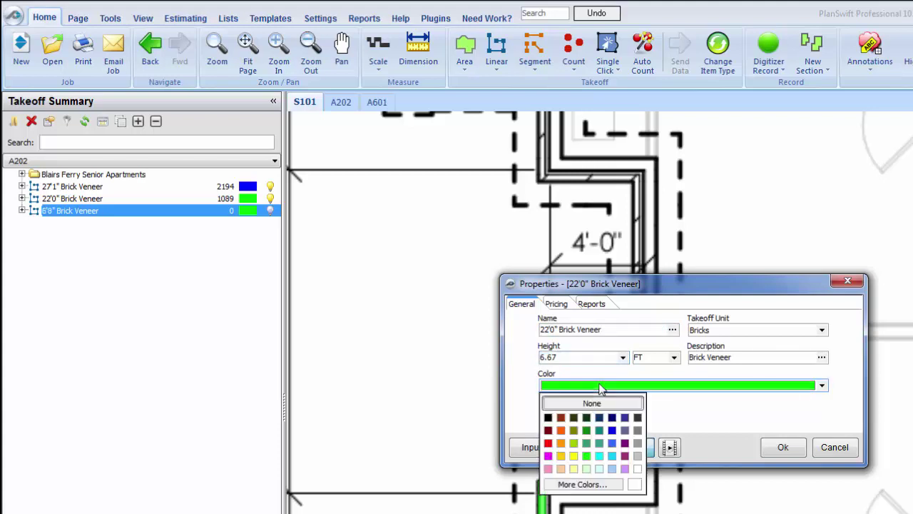
left_click(548, 443)
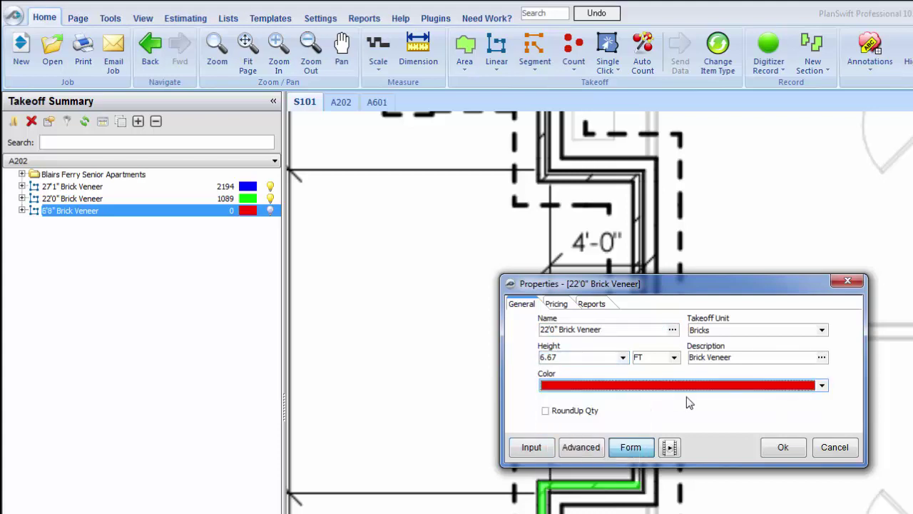
left_click(783, 447)
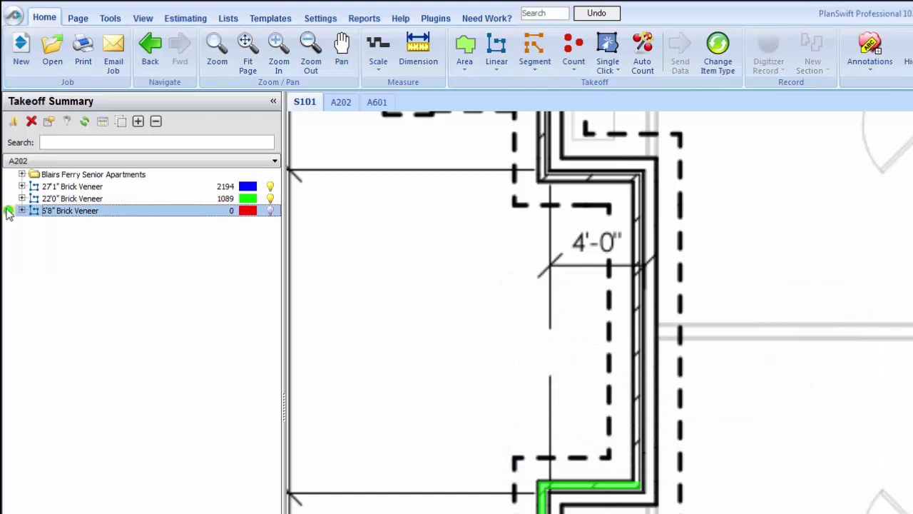
- Trace a 12'8" vertical 6'8" Brick Veneer run up from the wall's bottom, totalling 571
left_click(7, 210)
left_click(641, 487)
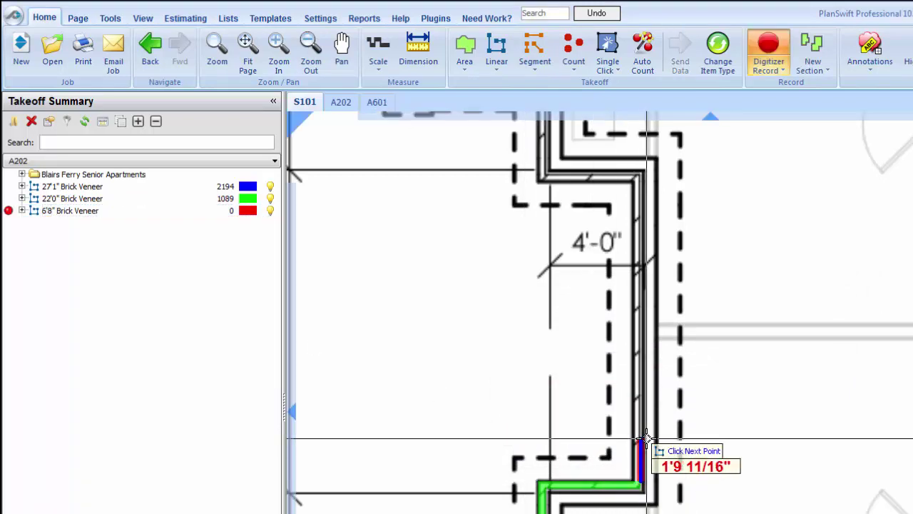
type("12")
key("Tab")
type("8")
key("Return")
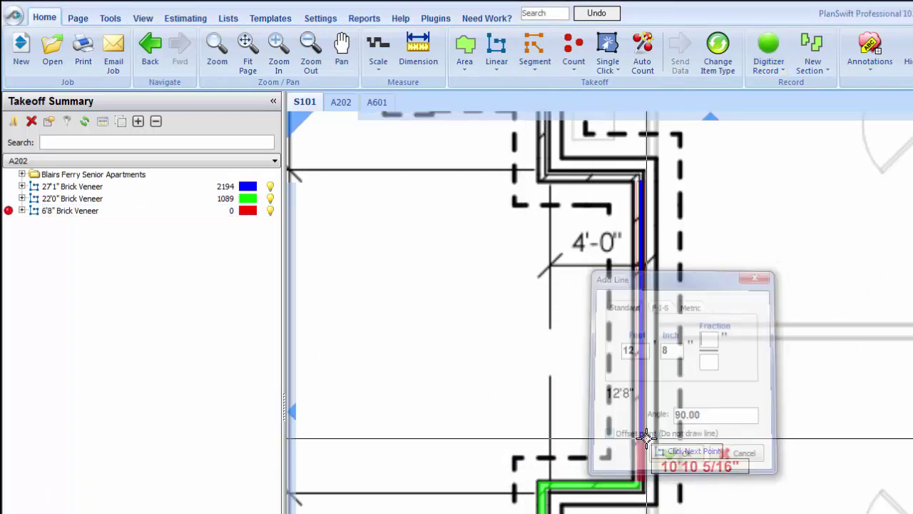
key("Escape")
- Shift the red wall line 2 inches left and return to the A202 elevation sheet
left_click(642, 438)
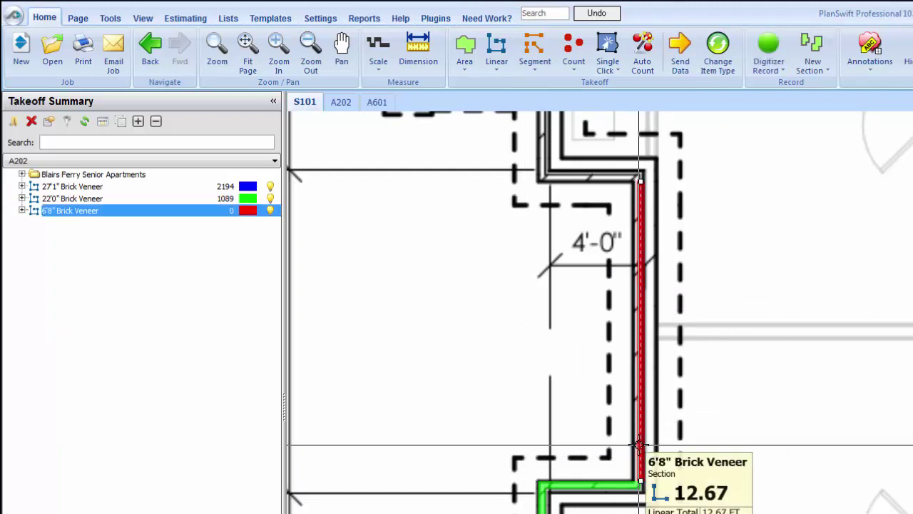
key("Left")
key("Return")
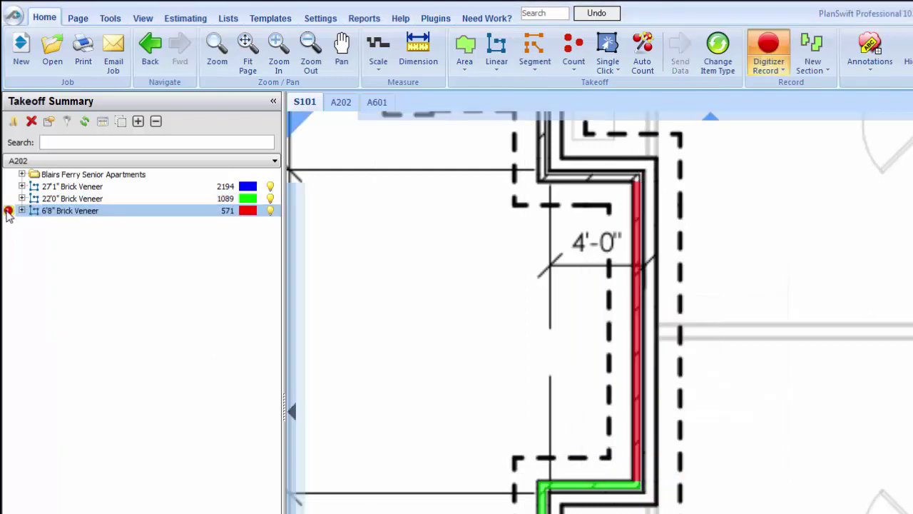
left_click(341, 102)
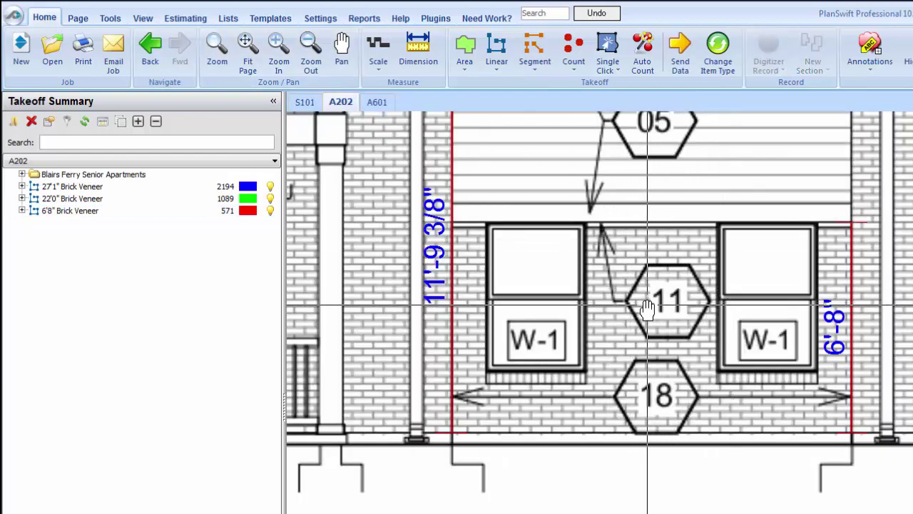
- Review the elevation windows and the A601 DOOR TYPES, then return to A202
left_click_drag(648, 308, 658, 419)
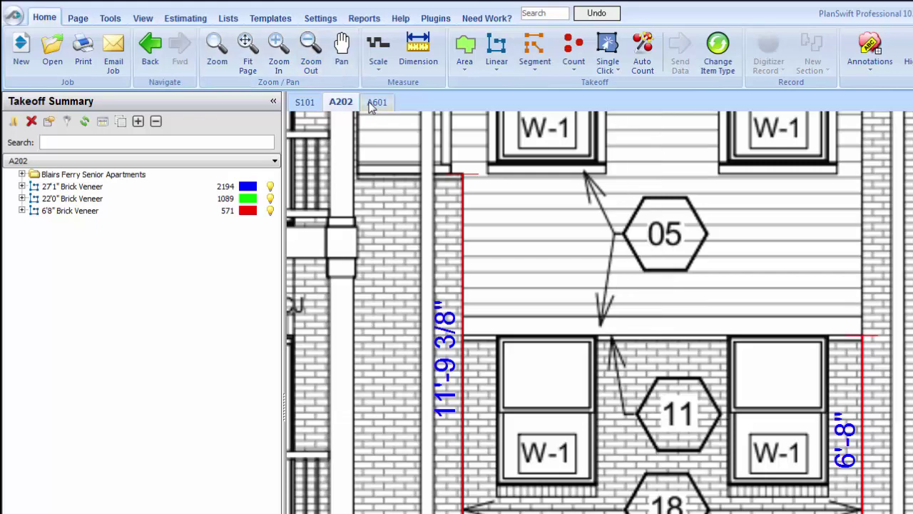
left_click(371, 105)
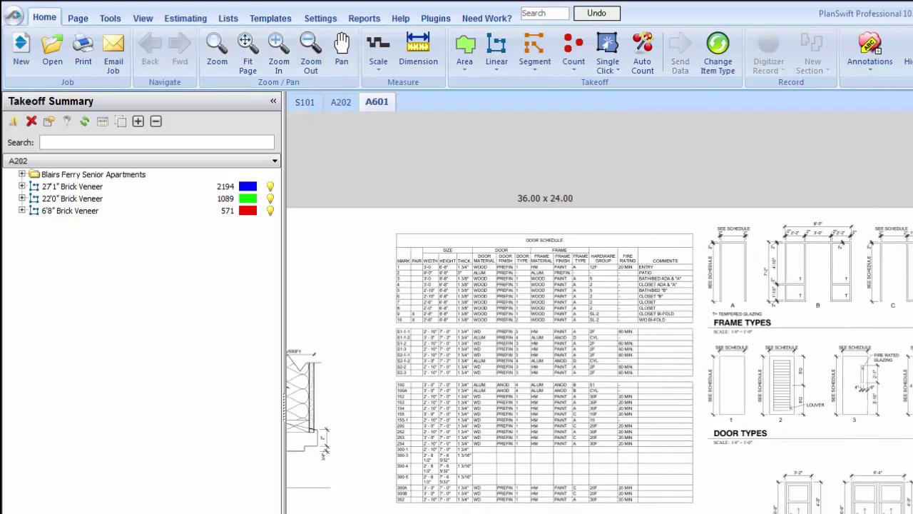
scroll(847, 406, "up", 5)
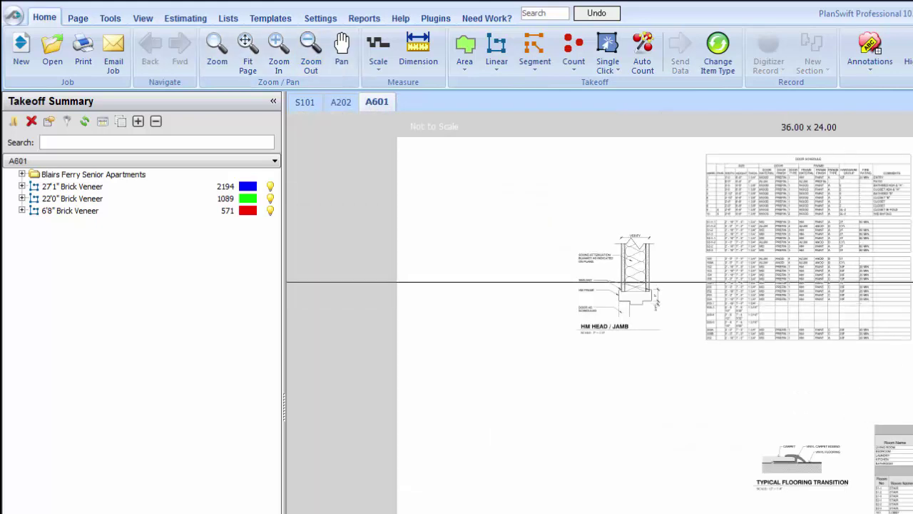
left_click_drag(847, 406, 795, 483)
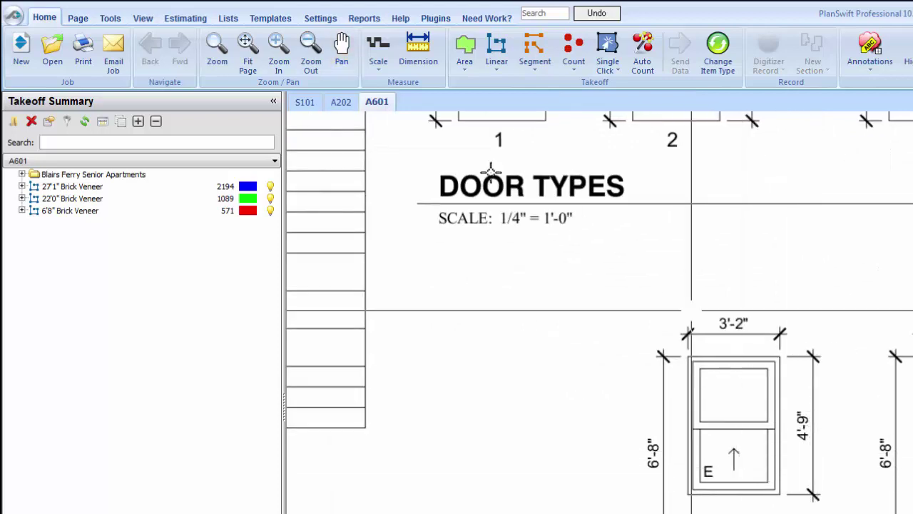
left_click(346, 105)
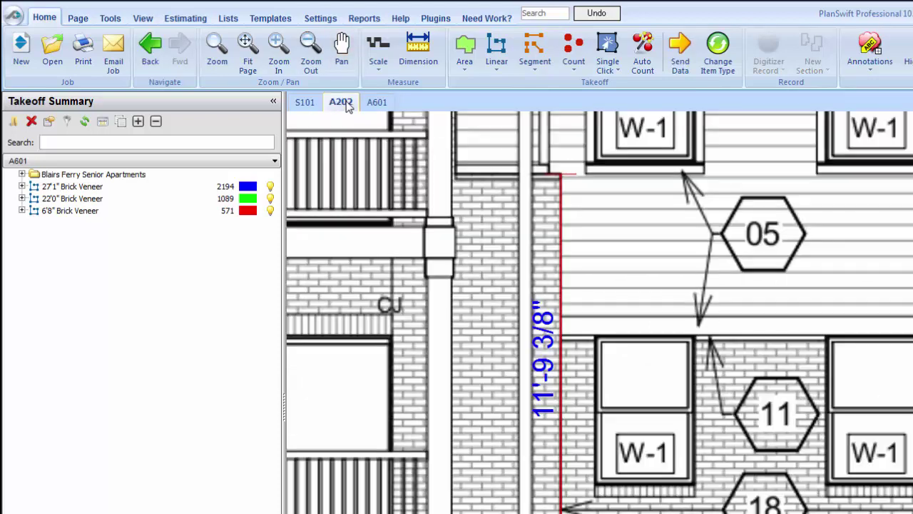
- Give the 6'8" Brick Veneer's Door Opening (No Header) a 3.17 ft width and 4.75 ft height
left_click(23, 210)
left_click(101, 356)
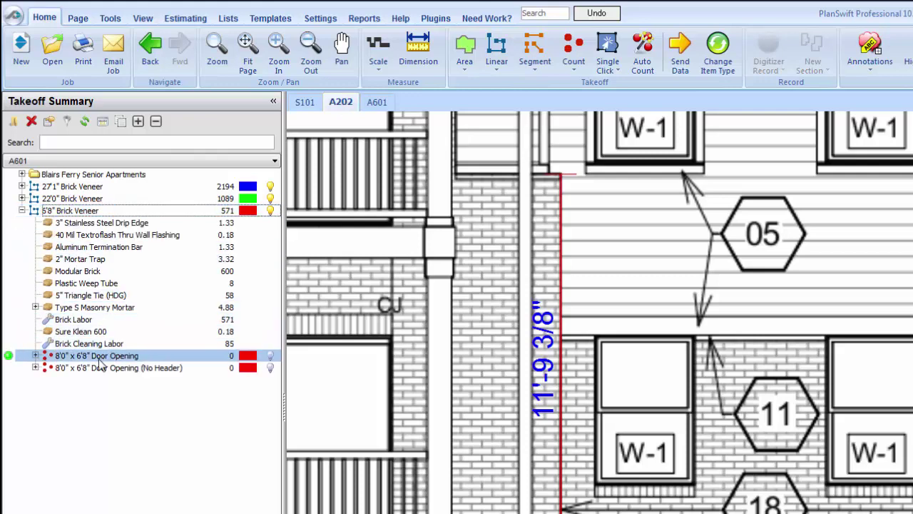
left_click(103, 368)
right_click(104, 368)
left_click(119, 380)
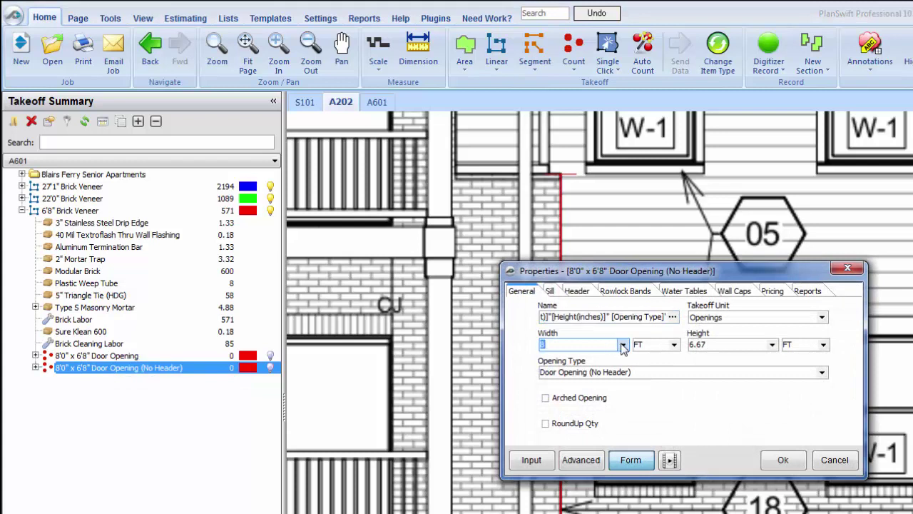
left_click(623, 344)
scroll(599, 399, "up", 10)
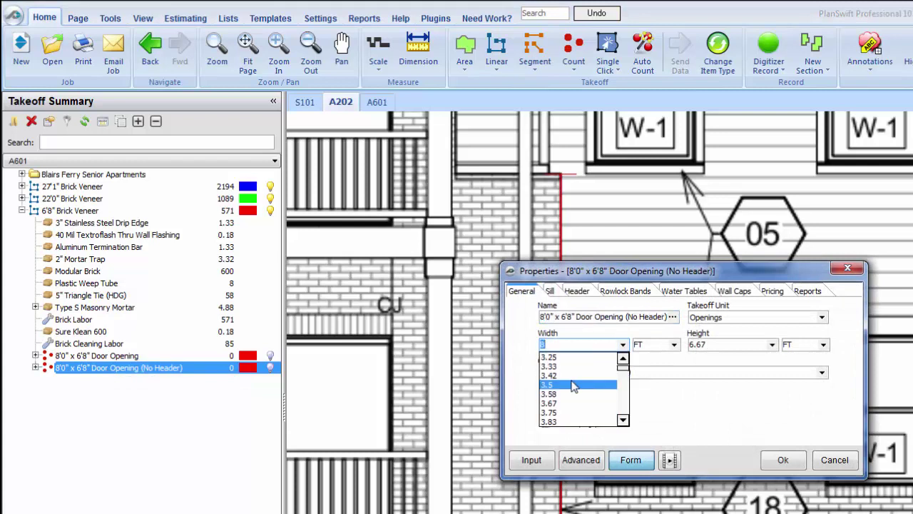
scroll(574, 374, "up", 3)
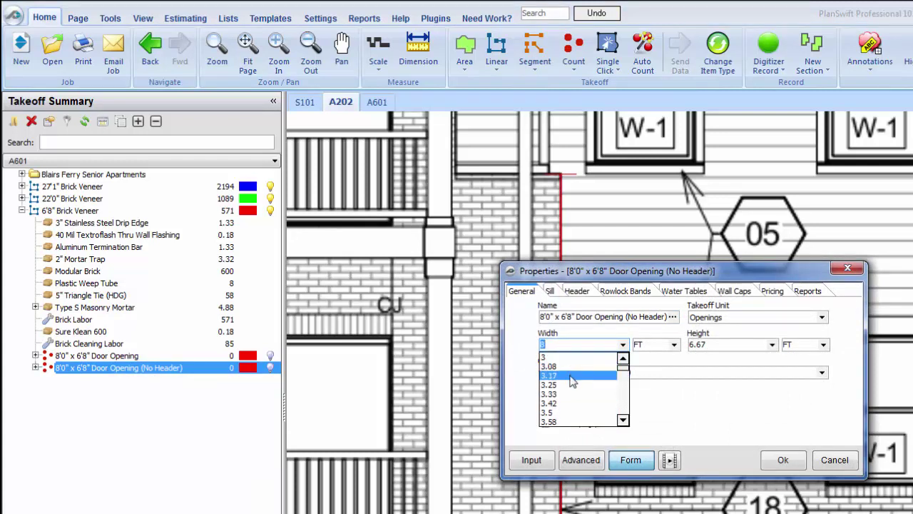
left_click(577, 379)
left_click(772, 344)
scroll(742, 389, "up", 11)
scroll(742, 389, "down", 2)
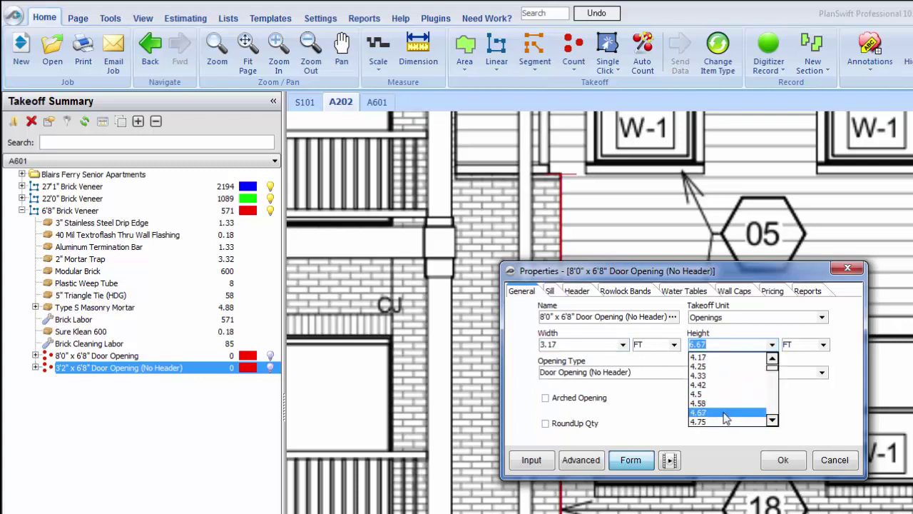
left_click(720, 422)
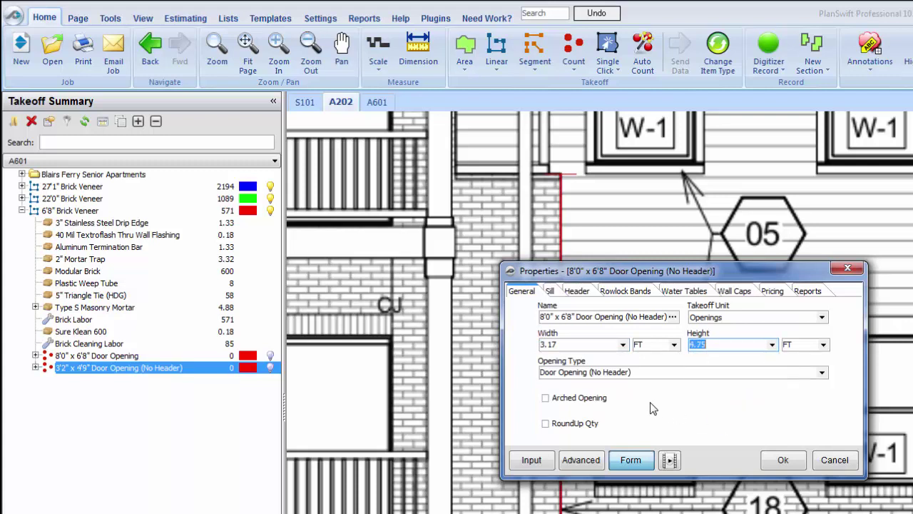
- Change the opening's type to Window Opening with a rowlock sill and confirm
left_click(822, 371)
left_click(774, 389)
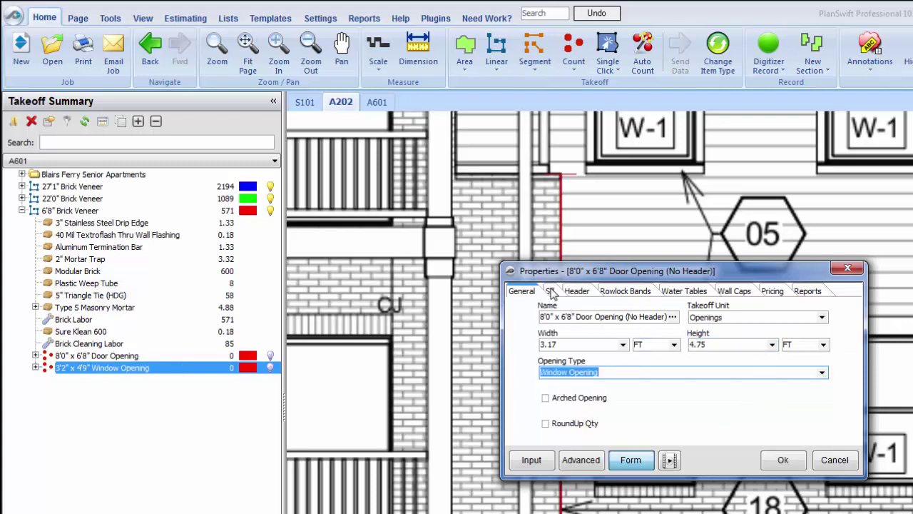
left_click(552, 294)
left_click(546, 342)
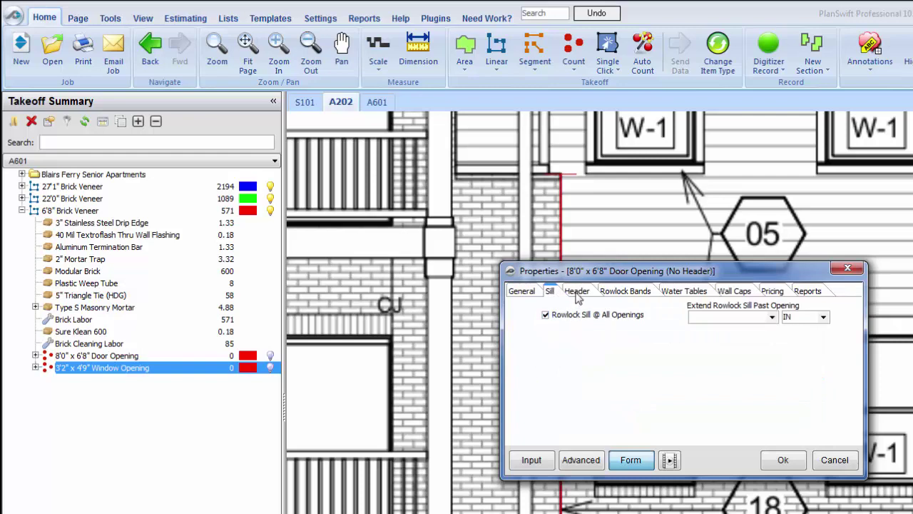
left_click(577, 292)
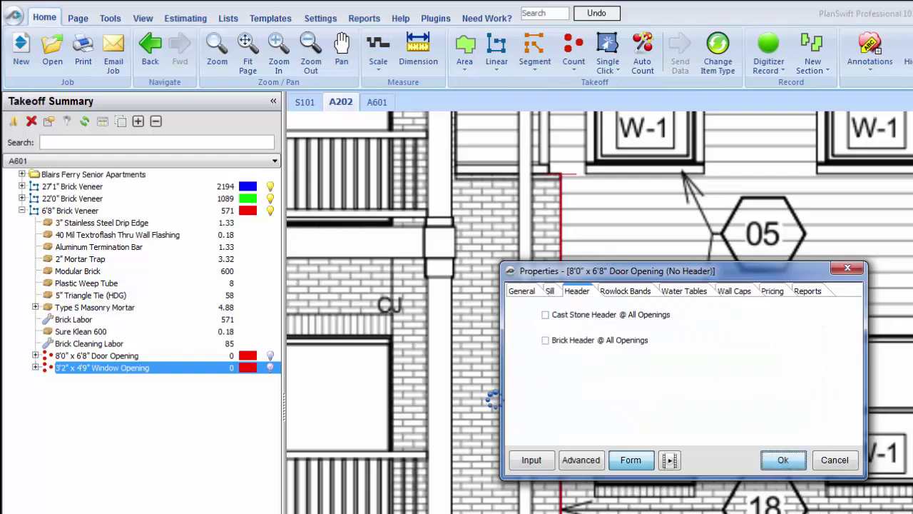
key("Return")
left_click(128, 355)
- Delete the unused 8'0" x 6'8" Door Opening item
right_click(129, 355)
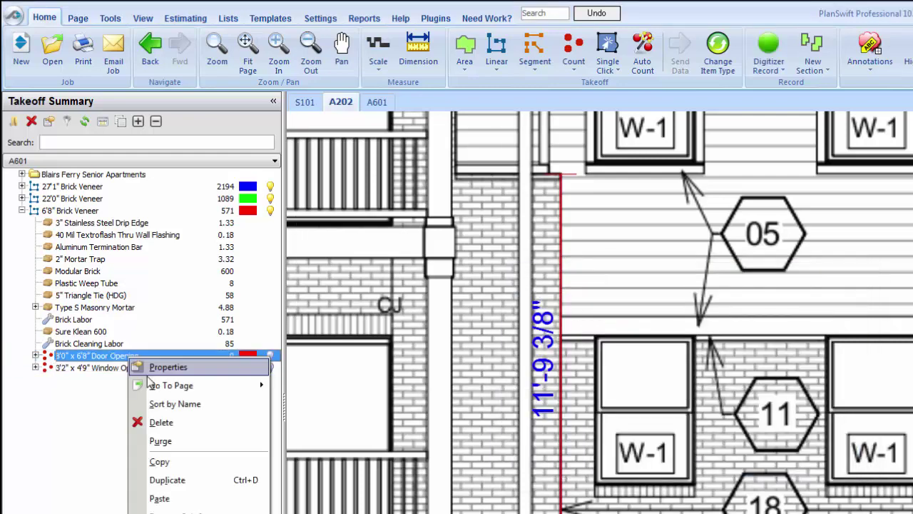
left_click(169, 422)
left_click(729, 380)
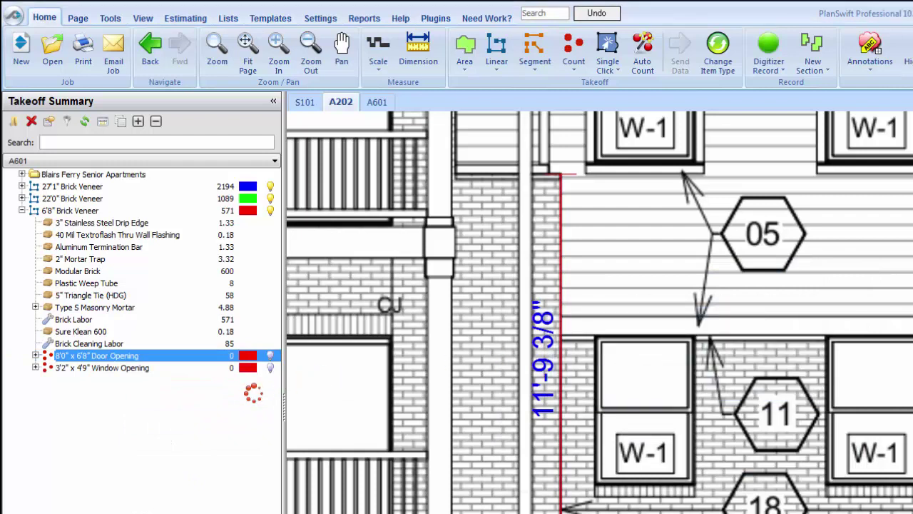
- Count both W-1 windows as 3'2" x 4'9" Window Openings, dropping 6'8" Brick Veneer to 351
left_click(8, 356)
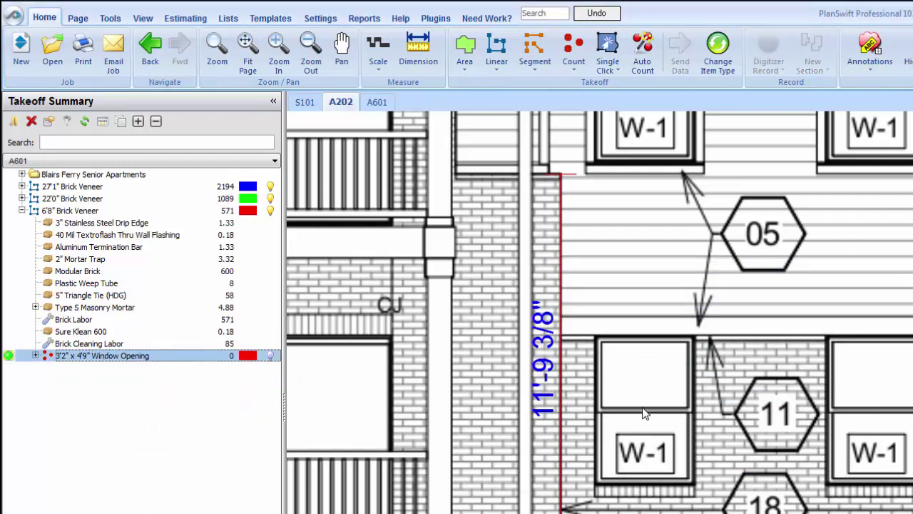
left_click(644, 414)
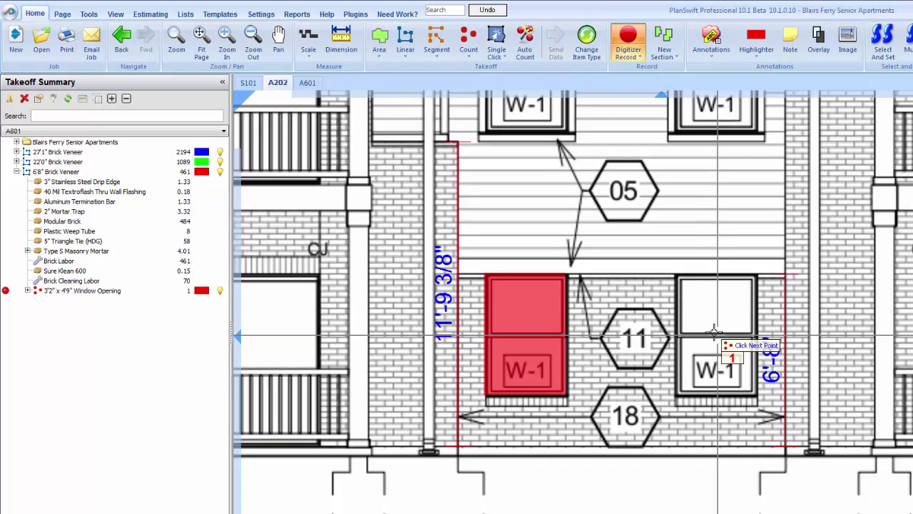
left_click(881, 428)
right_click(620, 249)
left_click(637, 271)
left_click(6, 173)
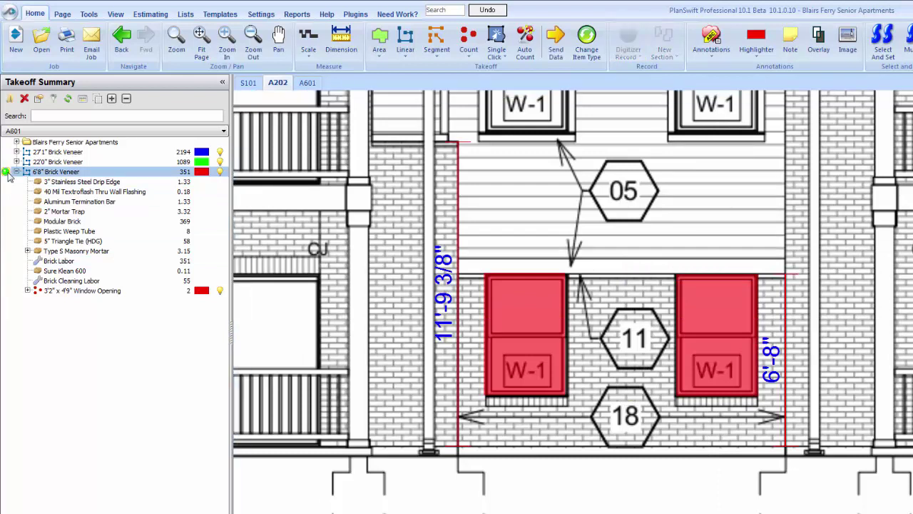
scroll(660, 244, "down", 2)
scroll(660, 244, "down", 3)
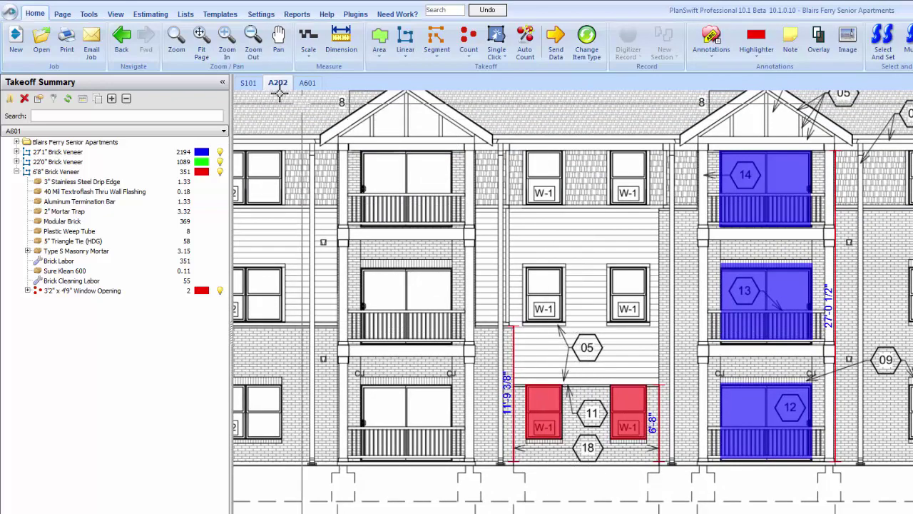
left_click(248, 83)
scroll(346, 191, "down", 2)
left_click_drag(371, 285, 400, 399)
left_click(120, 234)
left_click(71, 212)
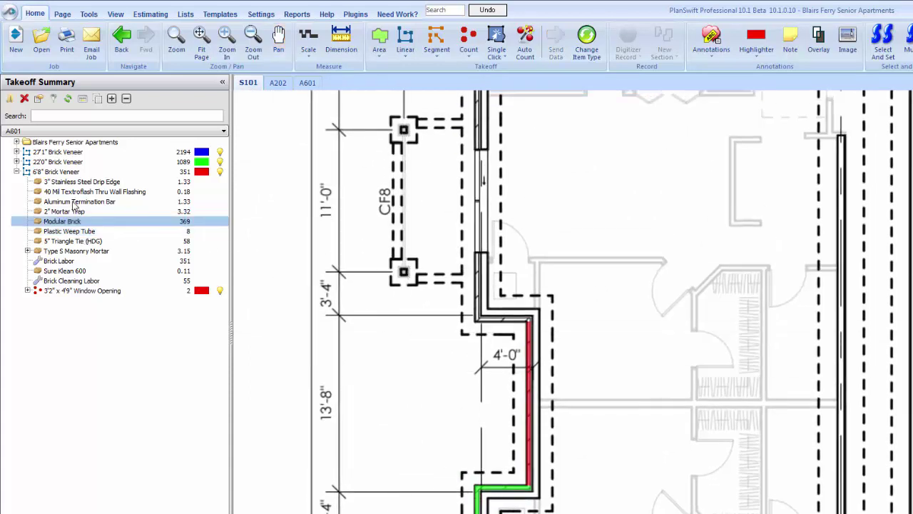
left_click(71, 193)
key("Escape")
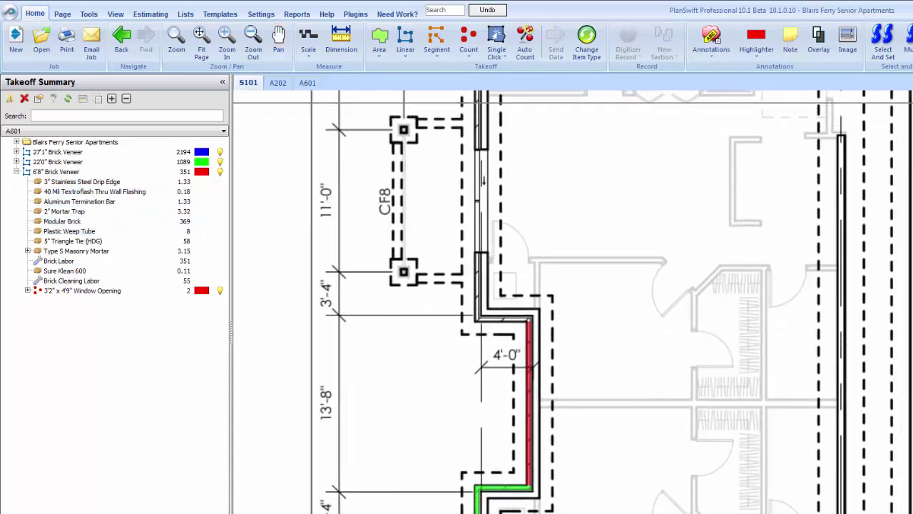
key("f")
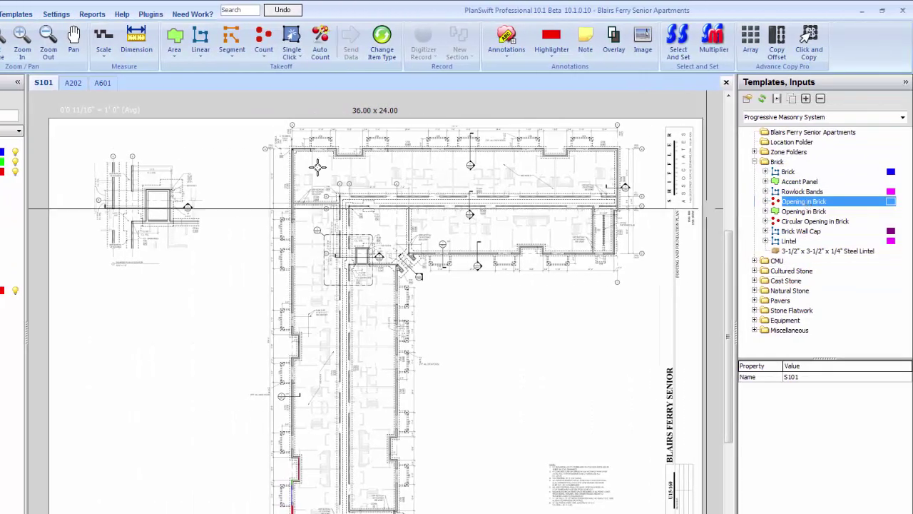
left_click(1, 172)
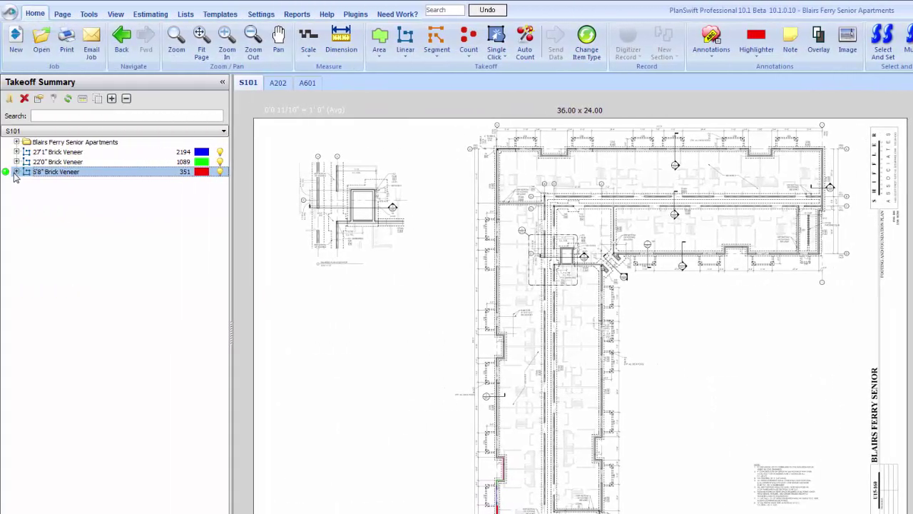
left_click(15, 173)
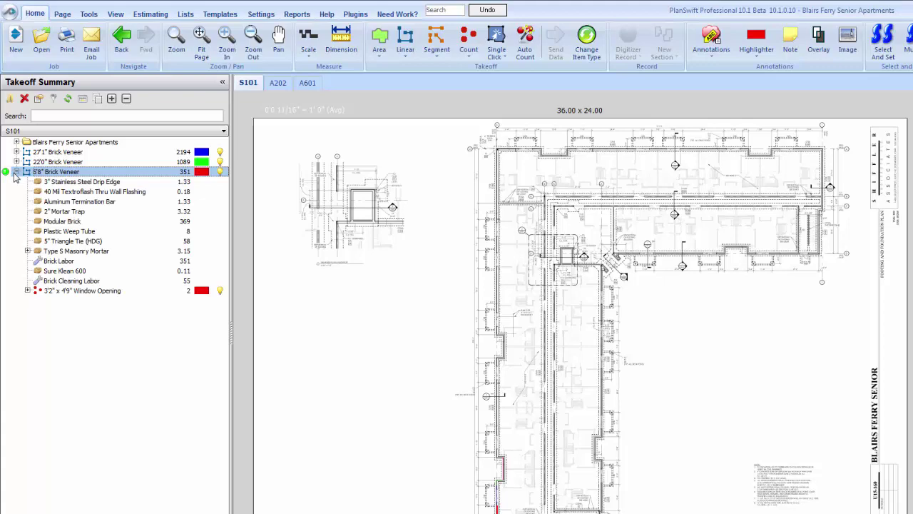
left_click(16, 172)
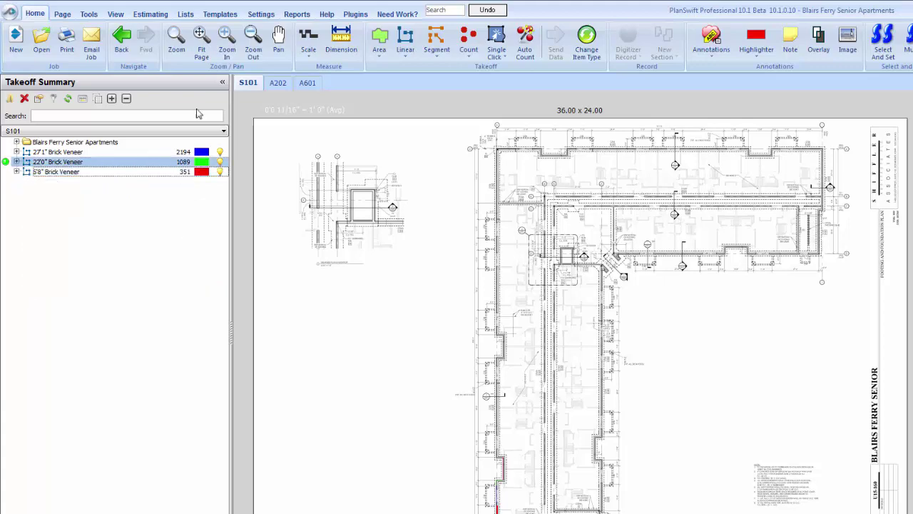
left_click(278, 82)
scroll(525, 330, "up", 4)
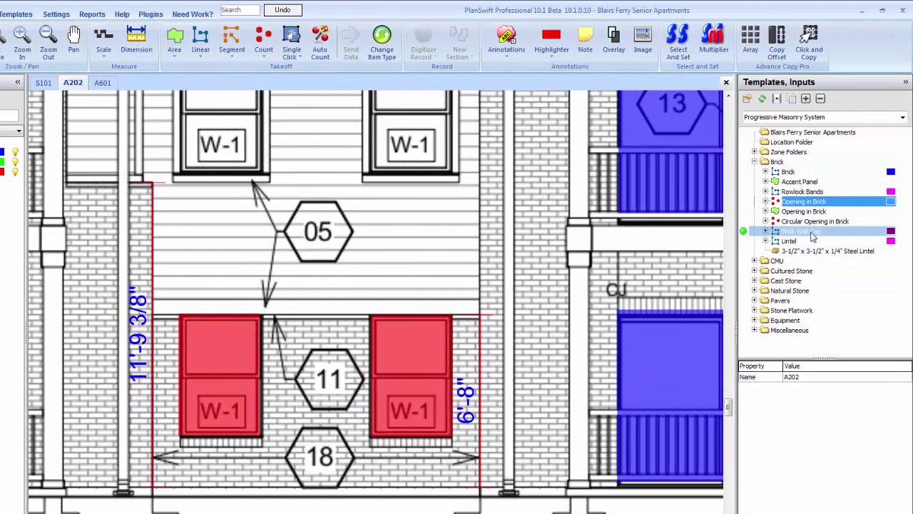
- Add a Rowlock Bands item with 1 band to the 6'8" Brick Veneer, quantity 12.67
left_click(801, 193)
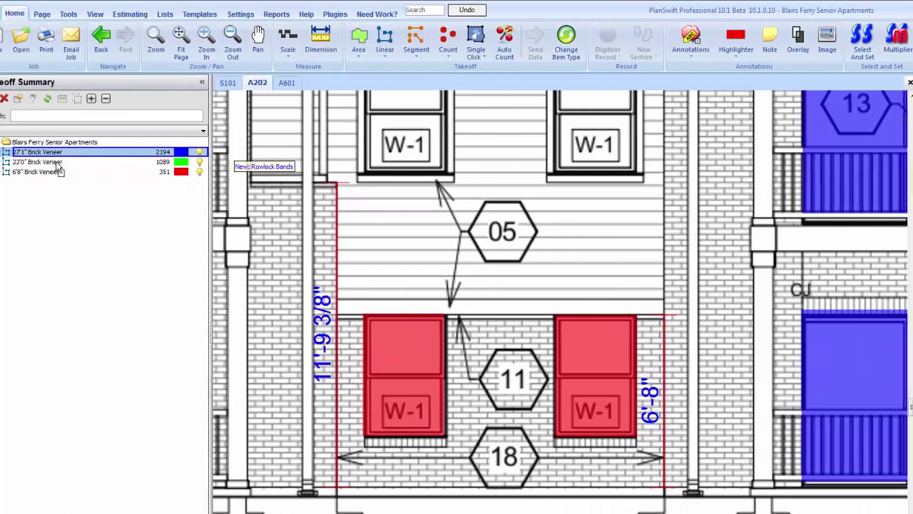
left_click(78, 170)
left_click_drag(80, 169, 79, 169)
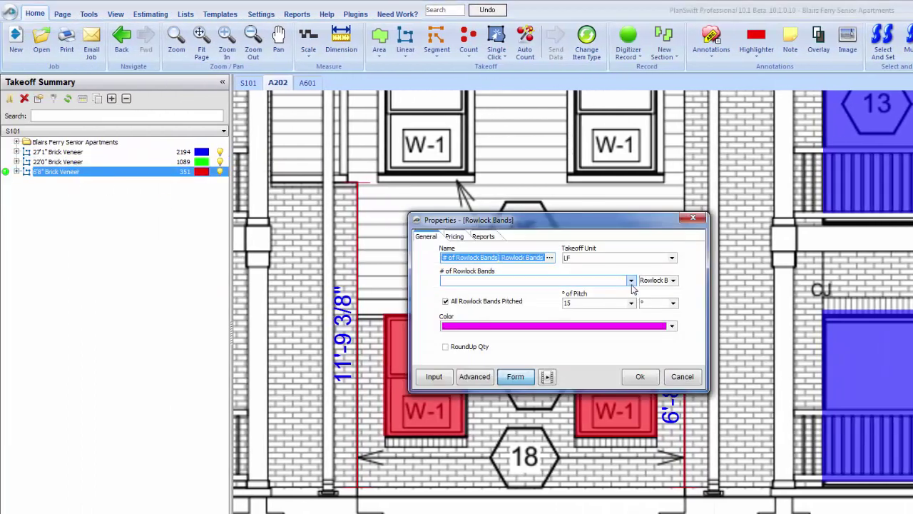
left_click(631, 281)
left_click(585, 292)
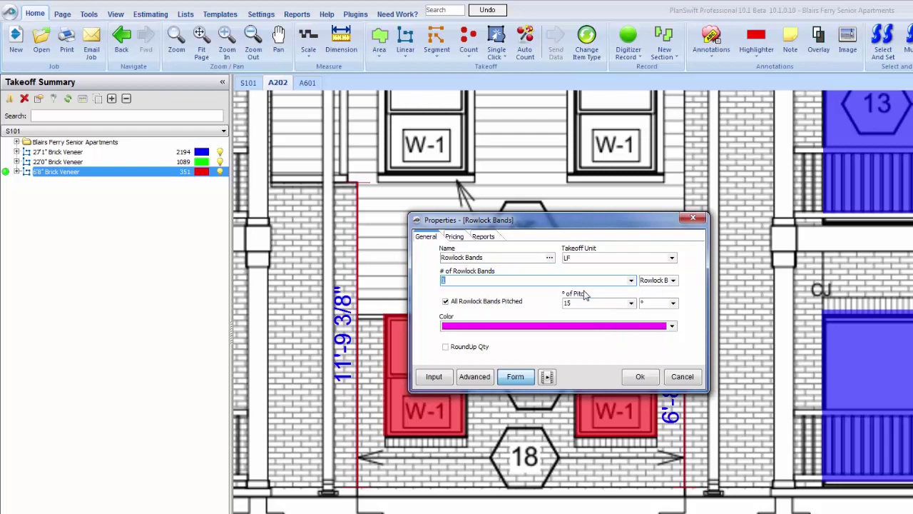
left_click(637, 377)
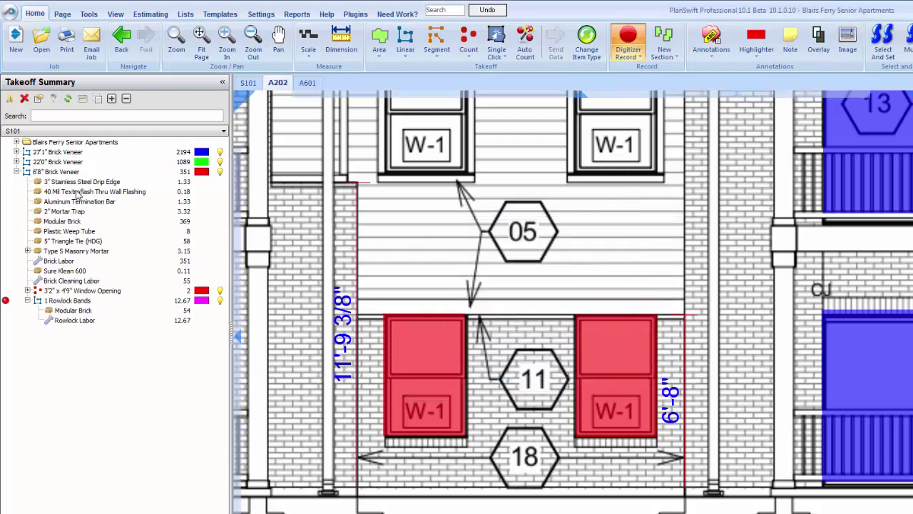
left_click(29, 300)
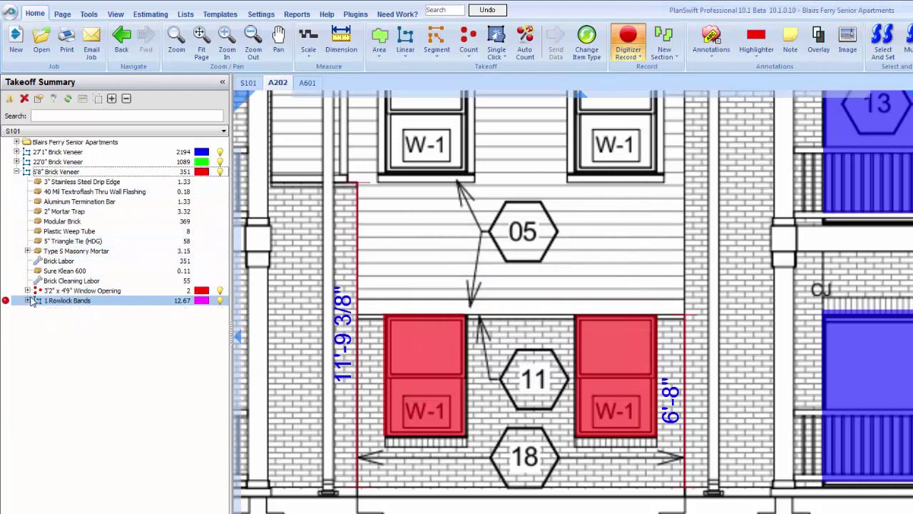
scroll(507, 414, "down", 4)
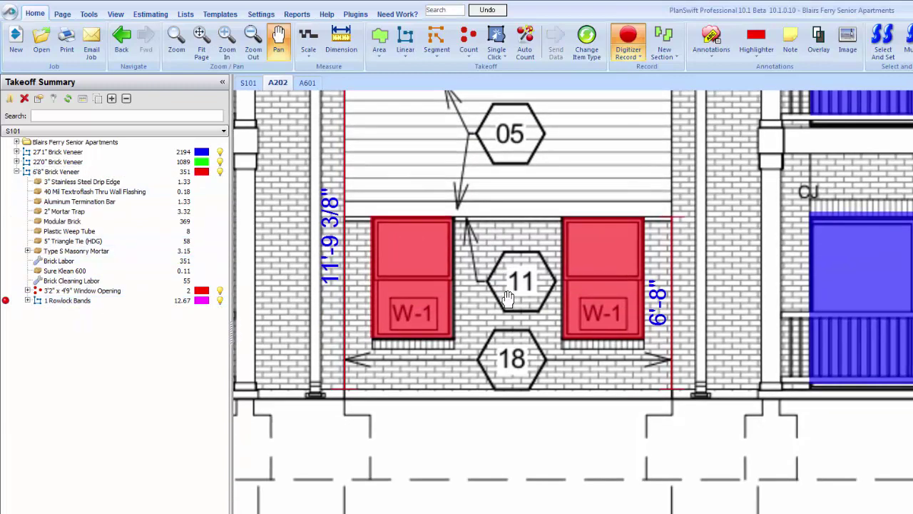
scroll(498, 418, "down", 1)
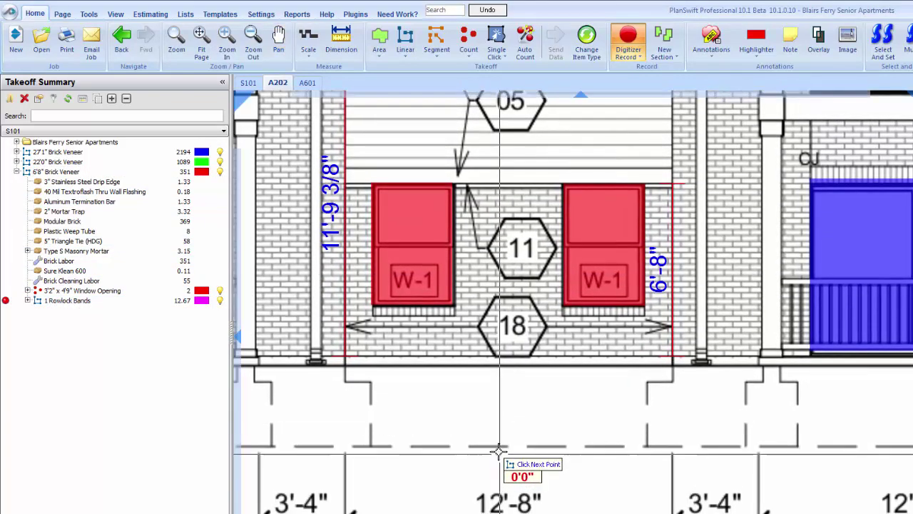
scroll(443, 449, "up", 2)
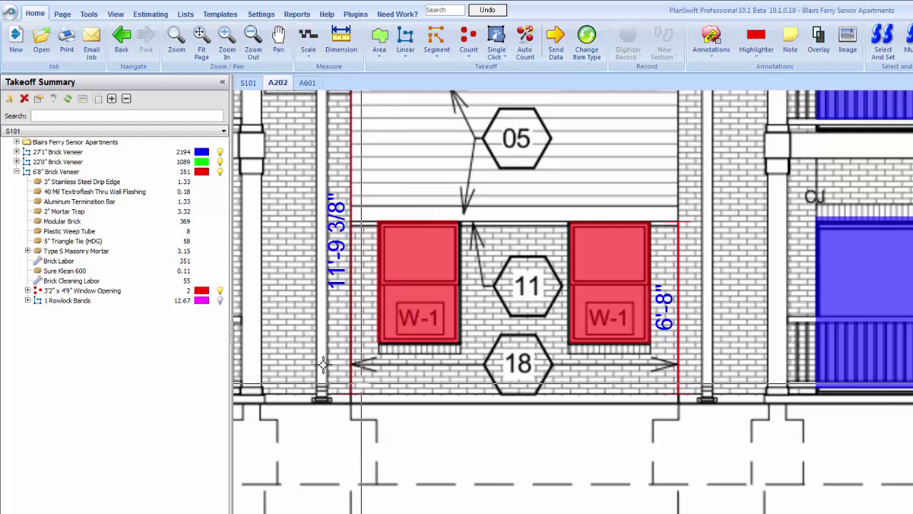
left_click(184, 303)
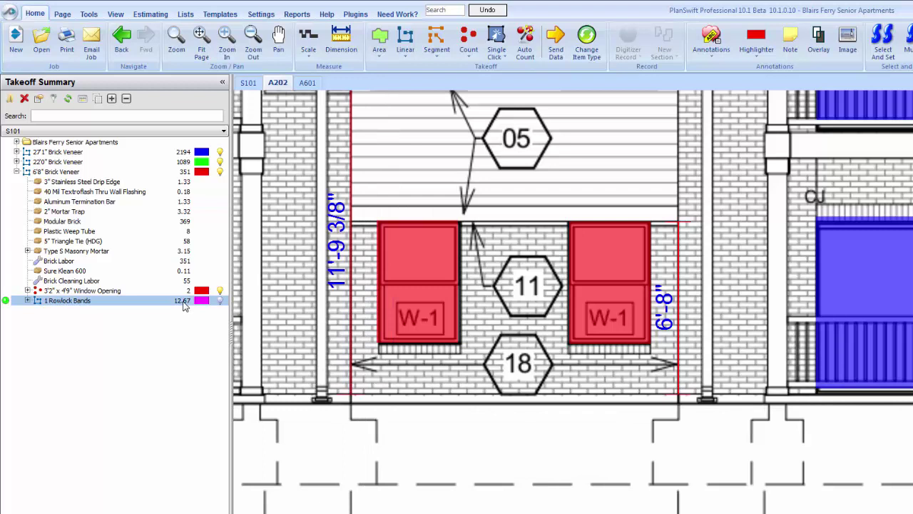
- Check the 6'8" Brick Veneer and Window Opening rowlock band properties without changes
right_click(141, 372)
right_click(102, 291)
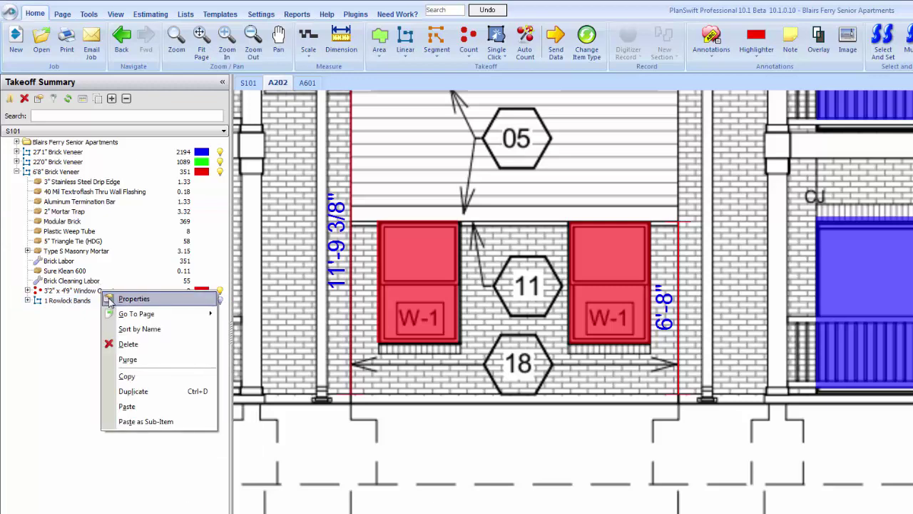
left_click(113, 300)
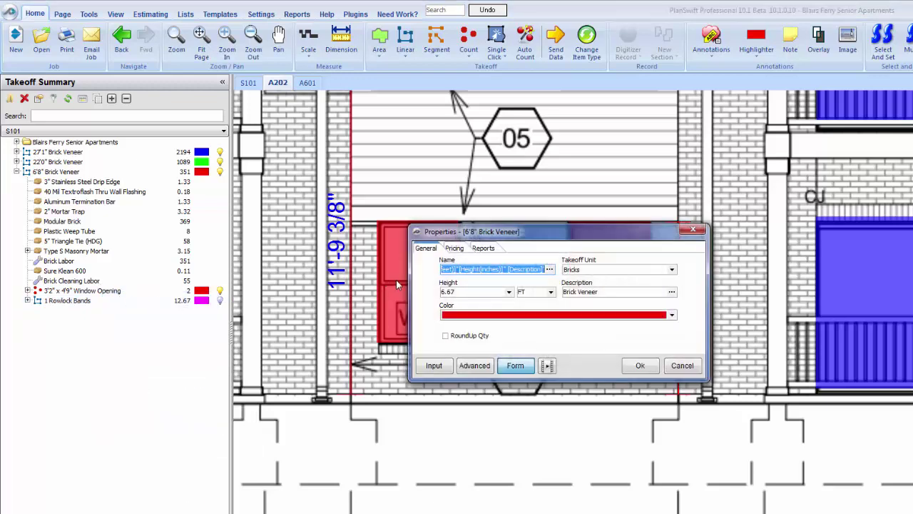
left_click(640, 365)
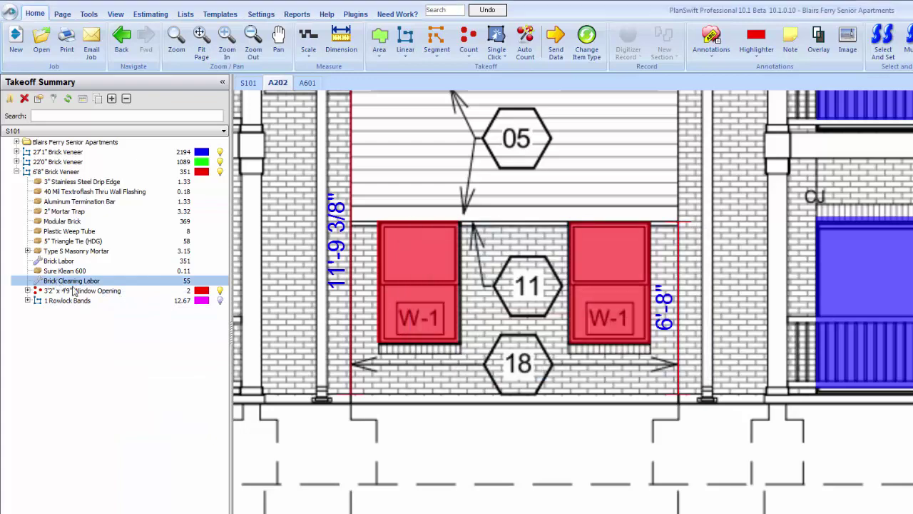
right_click(77, 293)
left_click(107, 299)
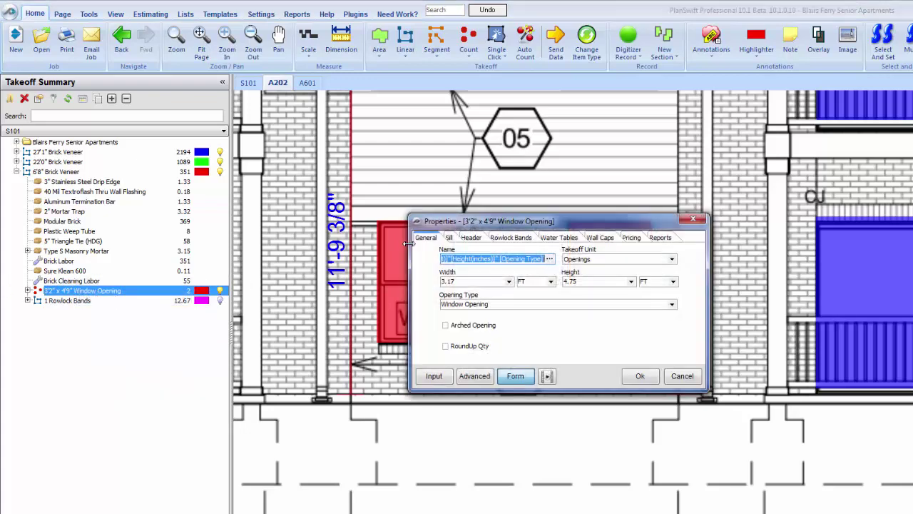
left_click(511, 237)
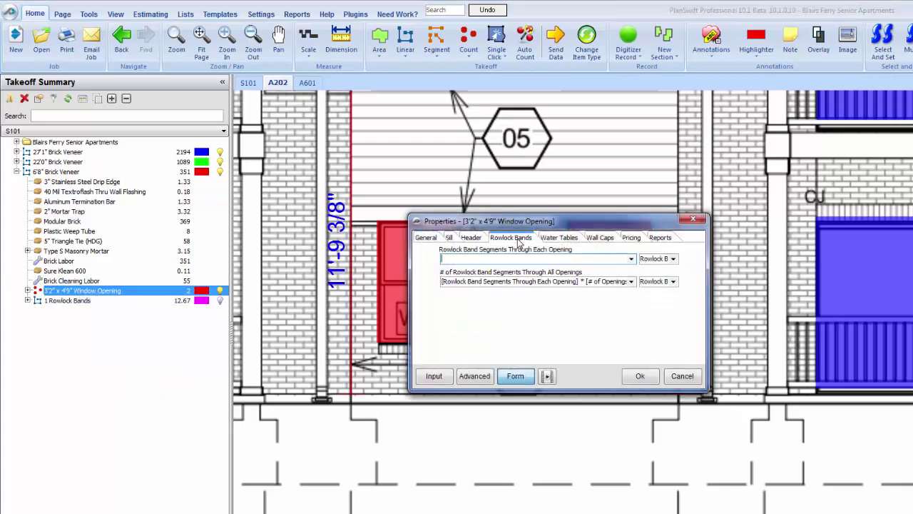
left_click(639, 376)
- Delete the 1 Rowlock Bands takeoff item
left_click(100, 303)
right_click(100, 303)
left_click(127, 355)
left_click(593, 312)
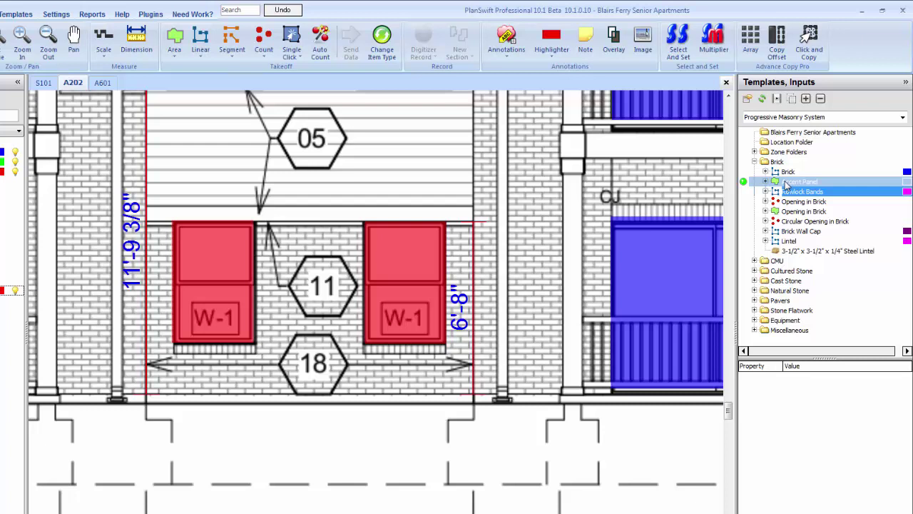
- Drag the Rowlock Bands template onto the A202 elevation and pan to show the rooflines
left_click_drag(787, 184, 575, 224)
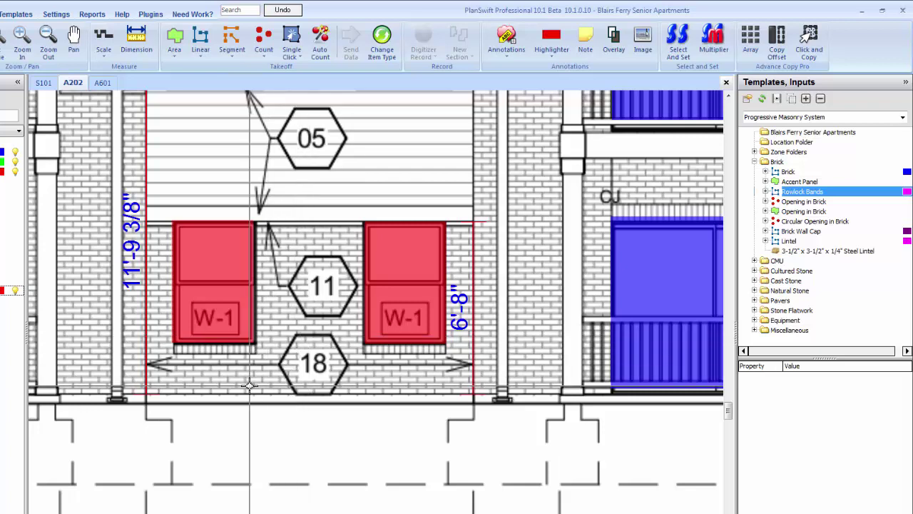
scroll(246, 383, "up", 1)
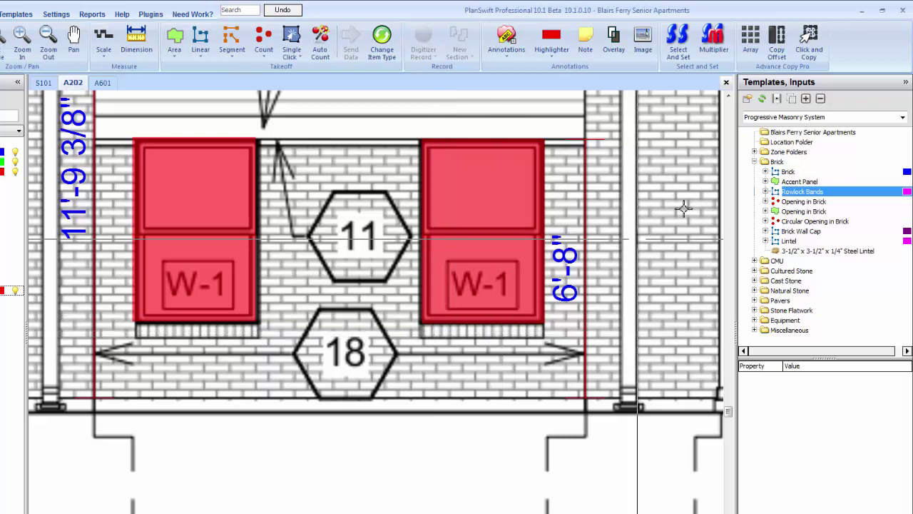
mouse_move(780, 223)
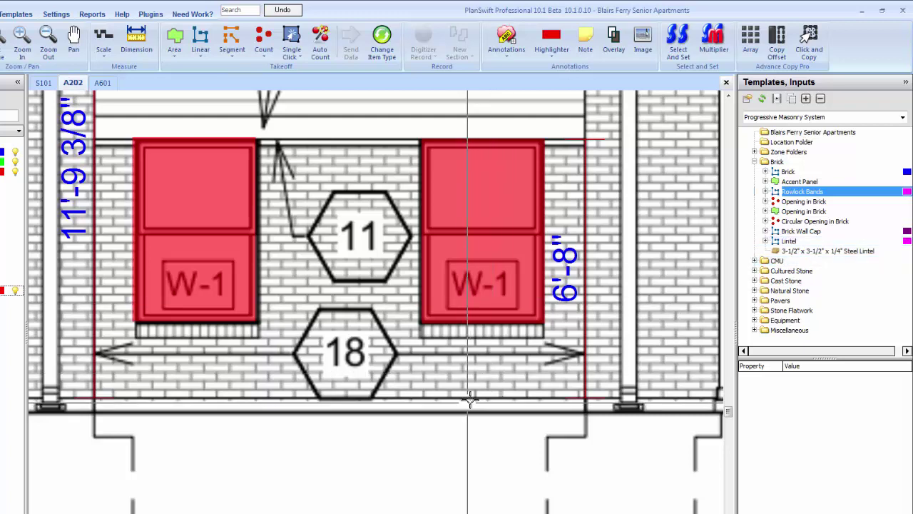
scroll(473, 403, "down", 2)
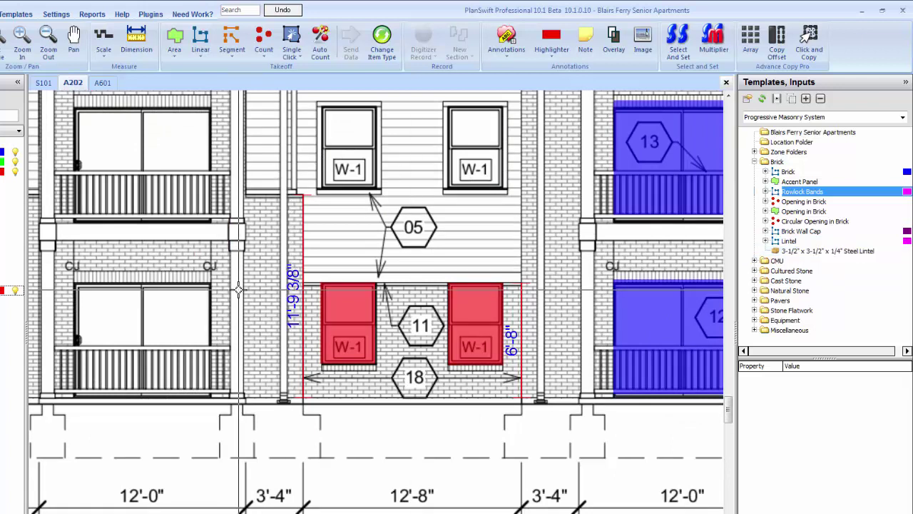
scroll(255, 326, "down", 1)
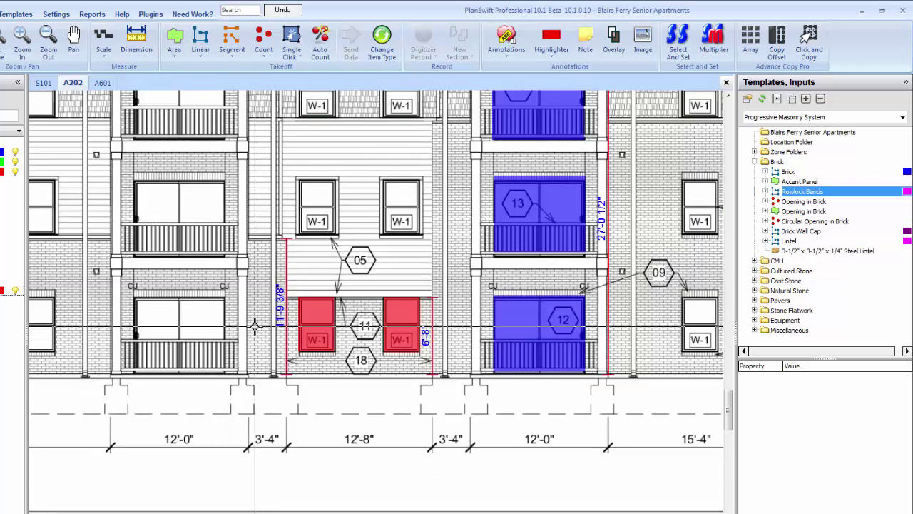
mouse_move(254, 326)
left_mouse_down()
mouse_move(296, 410)
mouse_move(299, 402)
left_mouse_up()
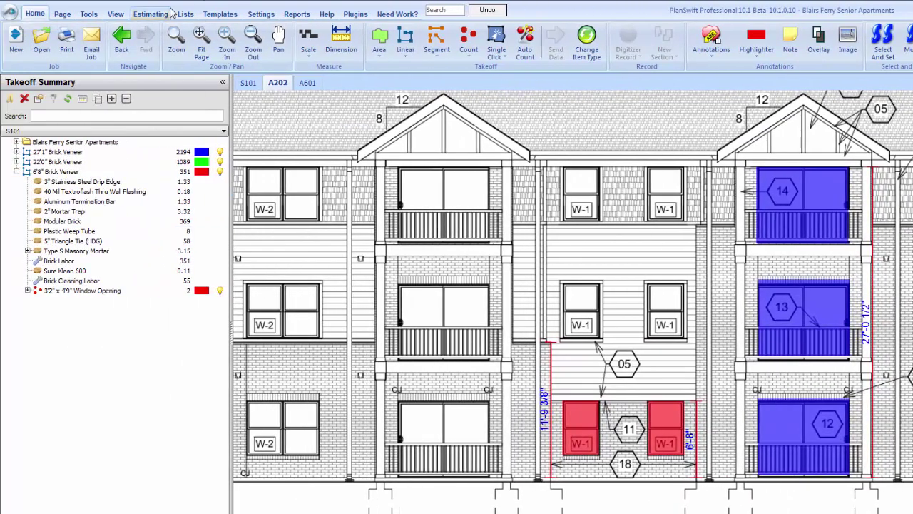
- Review the 6'8", 22'0" and 27'1" Brick Veneer cost breakdowns in Bid Totals, totalling $74,346.69
left_click(156, 13)
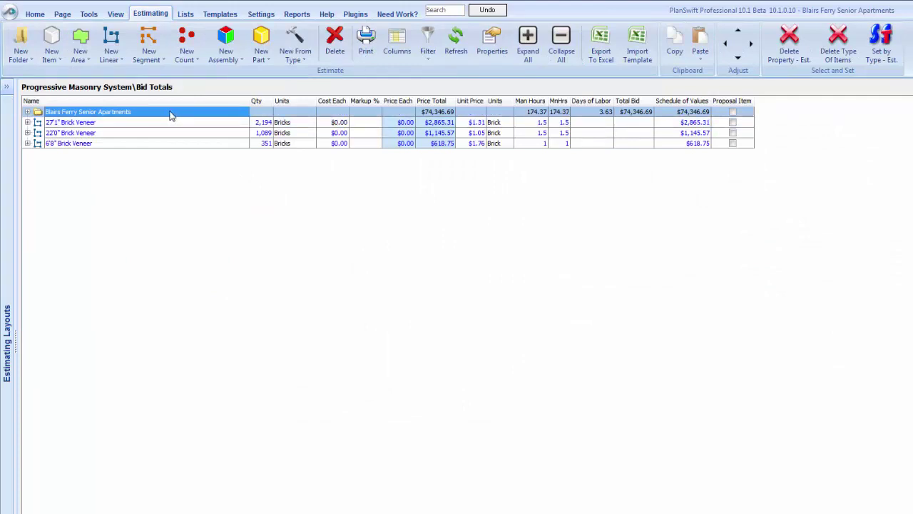
left_click(28, 143)
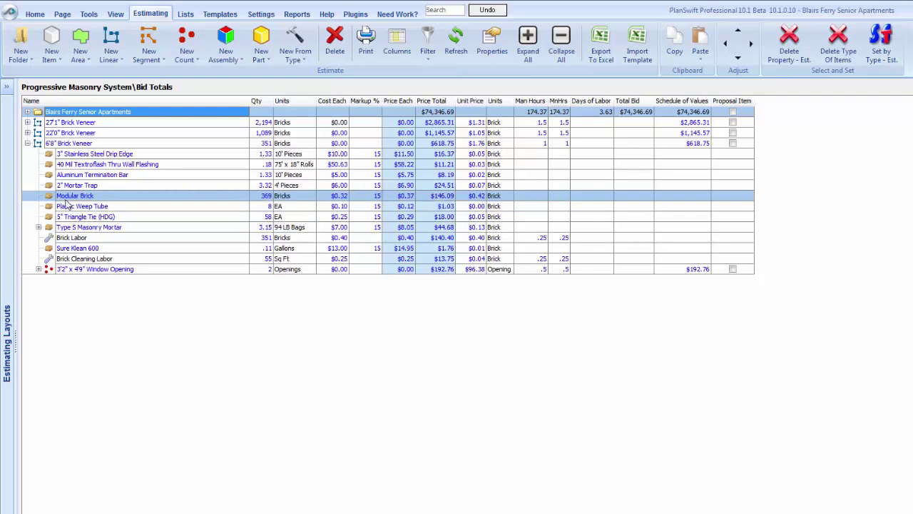
left_click(27, 133)
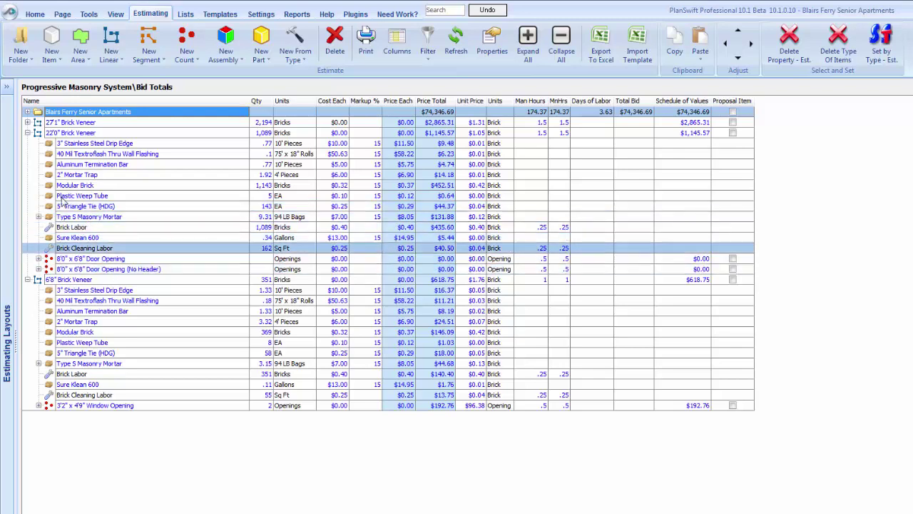
left_click(27, 132)
left_click(27, 122)
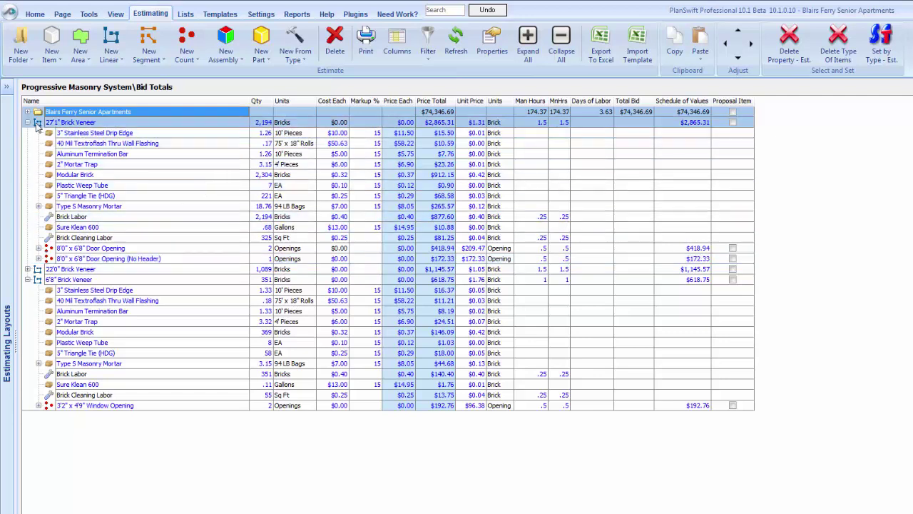
left_click(28, 122)
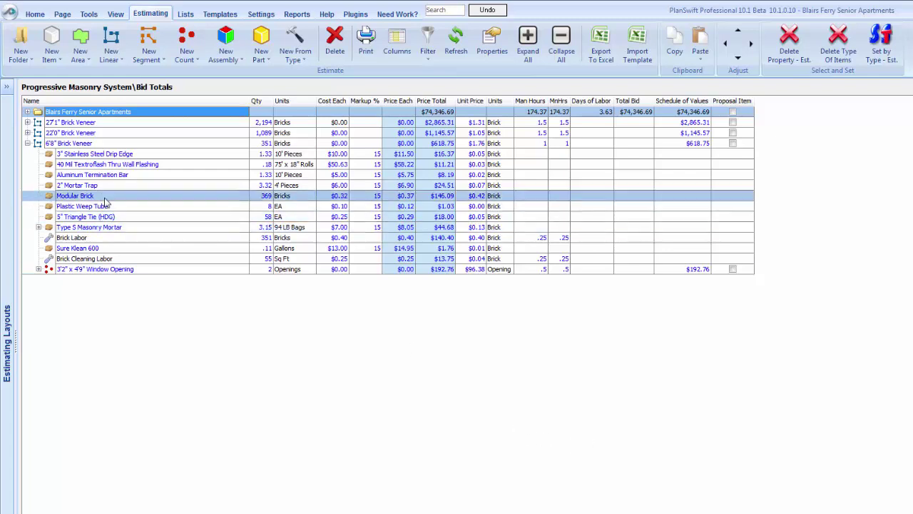
left_click(27, 143)
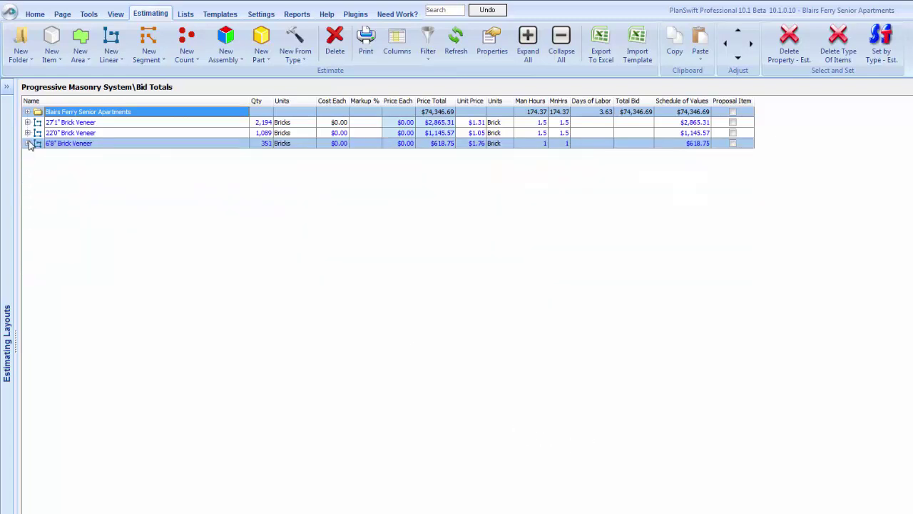